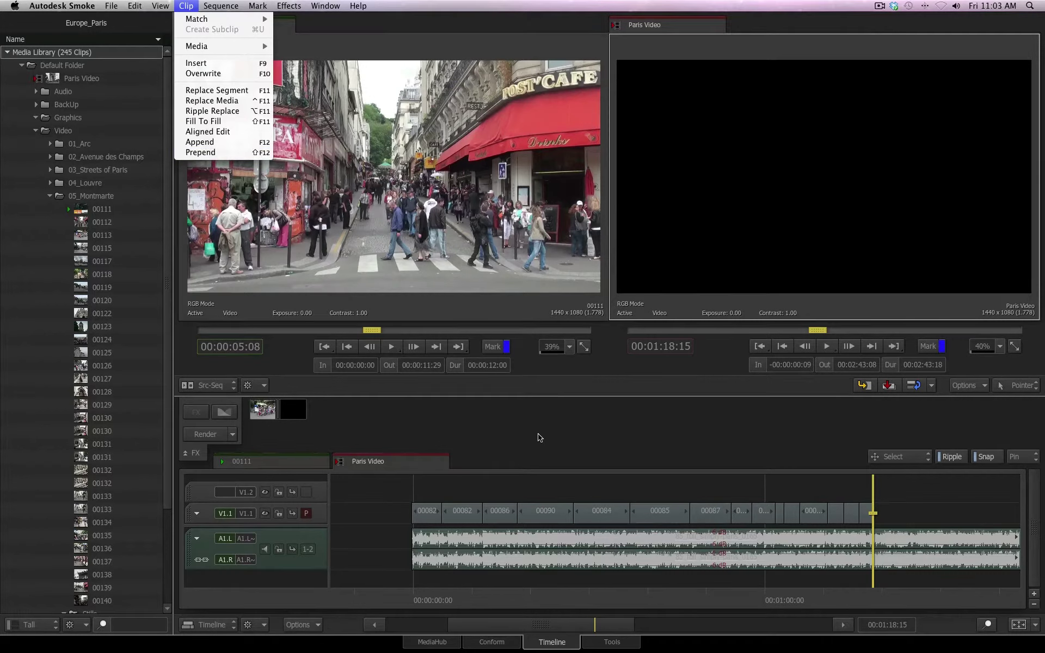
pyautogui.click(551, 425)
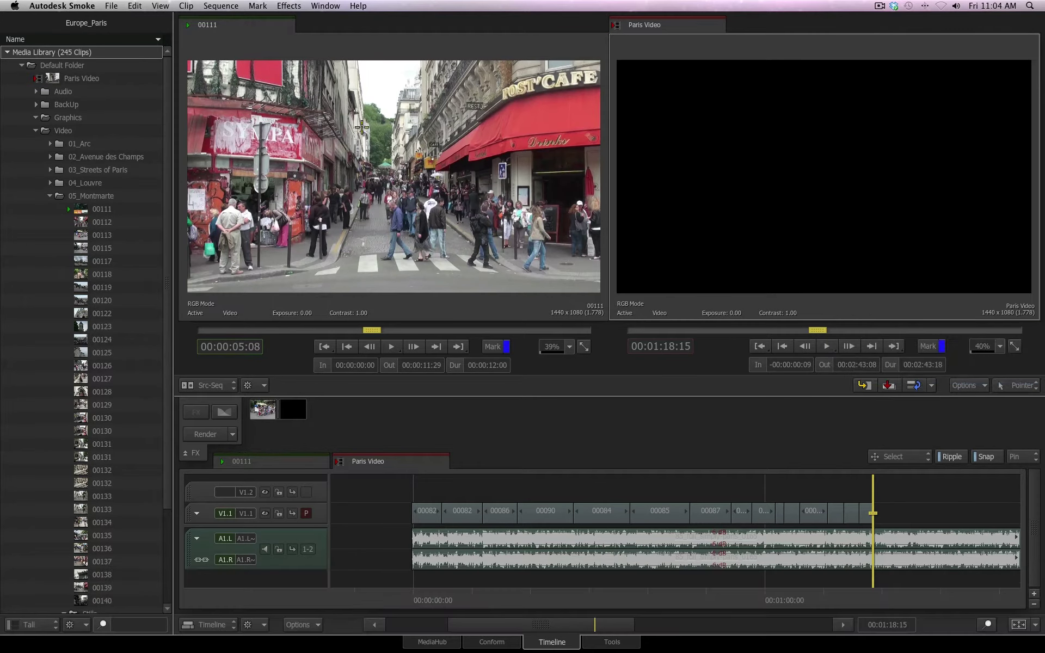
pyautogui.click(180, 6)
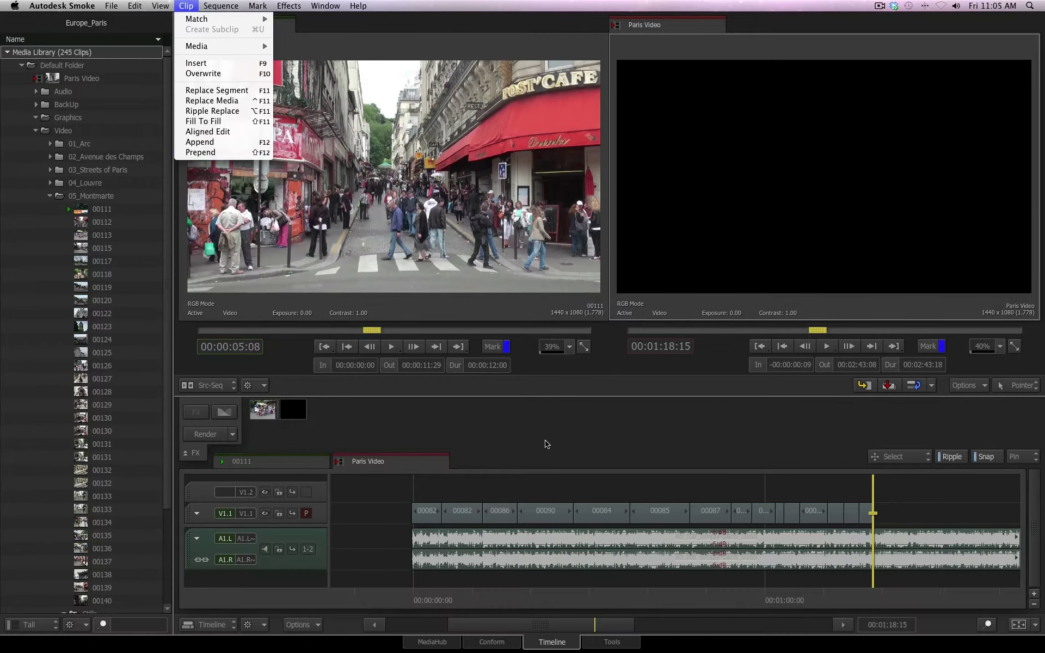
pyautogui.click(625, 436)
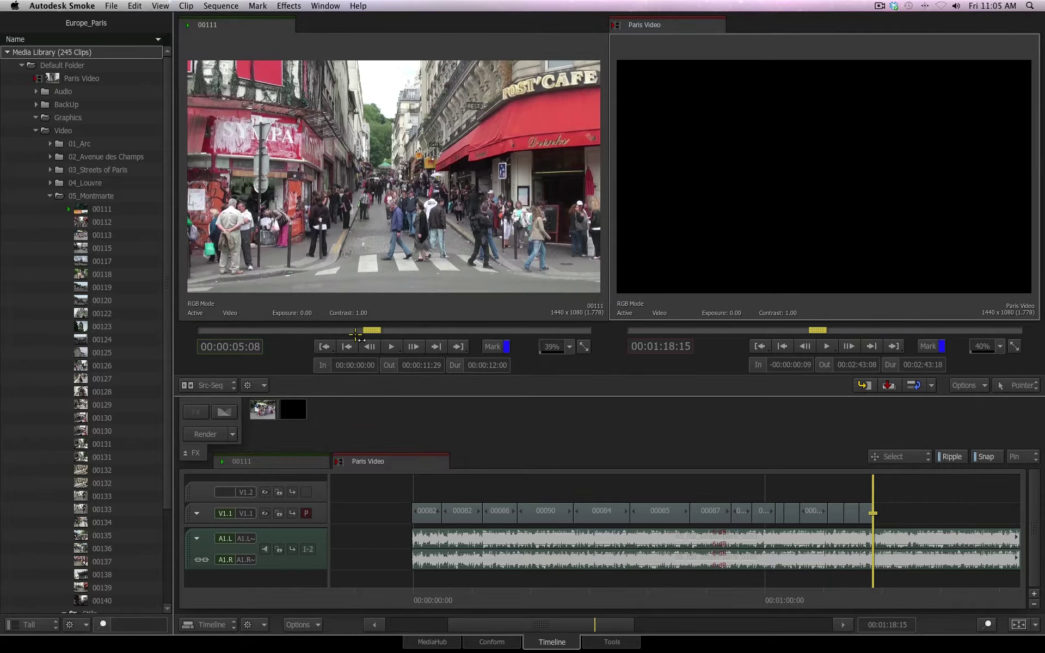
# Cue source clip 00111 to 00:00:02:06, and switch the source viewer to clip 00112 and back to 00111
pyautogui.moveTo(371, 330)
pyautogui.mouseDown()
pyautogui.moveTo(207, 330)
pyautogui.moveTo(374, 330)
pyautogui.mouseUp()
pyautogui.click(274, 330)
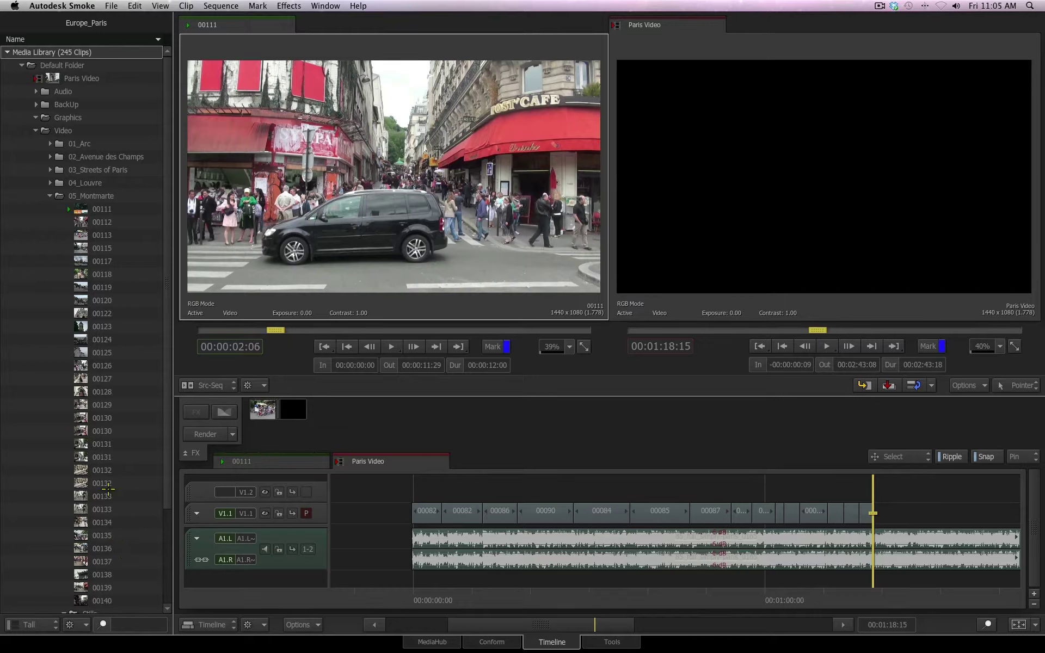
pyautogui.click(102, 235)
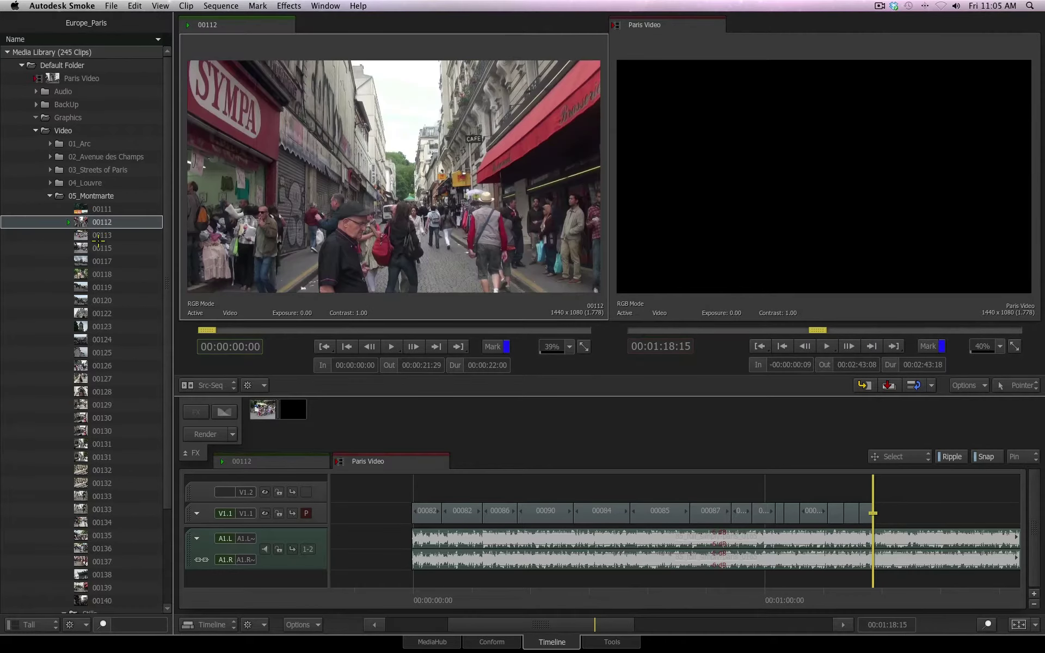
pyautogui.click(103, 222)
pyautogui.click(102, 209)
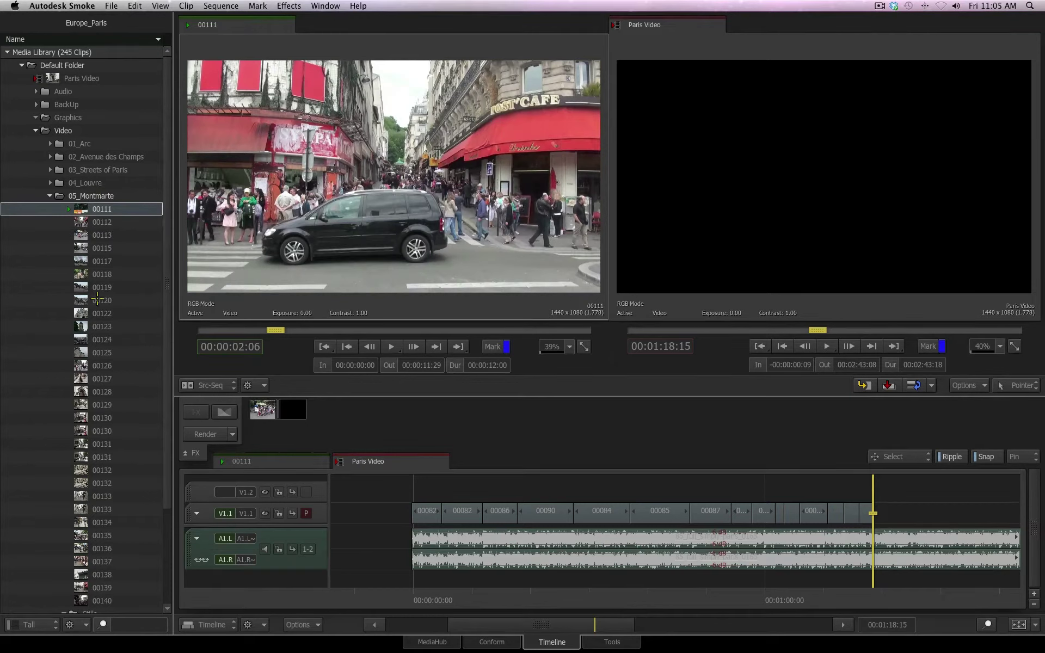
# Browse forward through the 05_Montmarte clips in the source viewer, from 00112 to 00120
pyautogui.click(95, 227)
pyautogui.press(']')
pyautogui.press(']')
pyautogui.press(']')
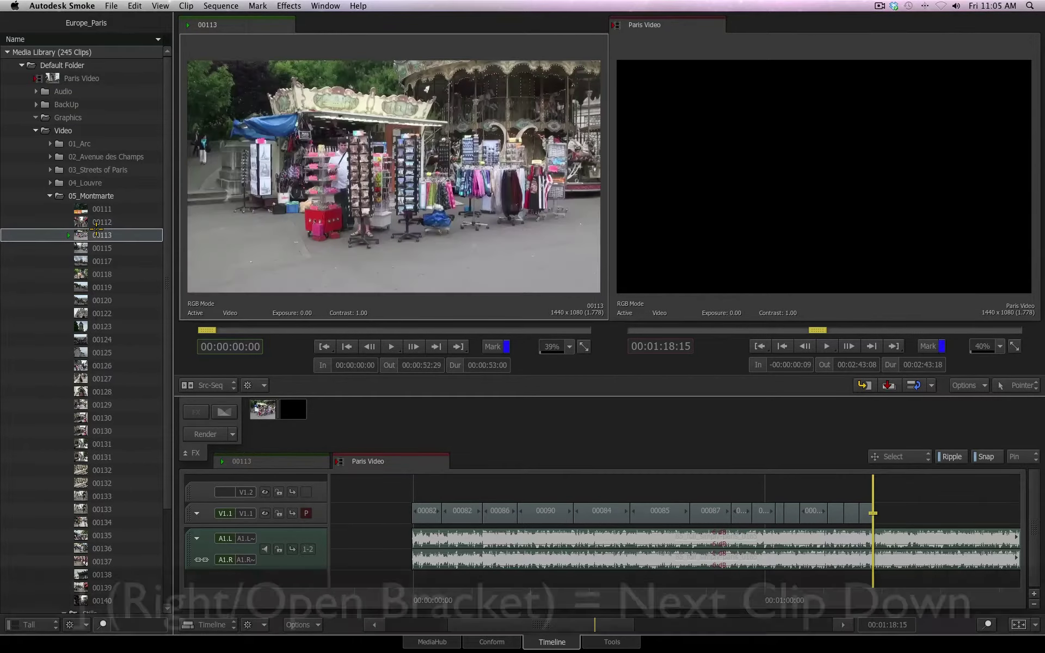
pyautogui.press(']')
pyautogui.press(']')
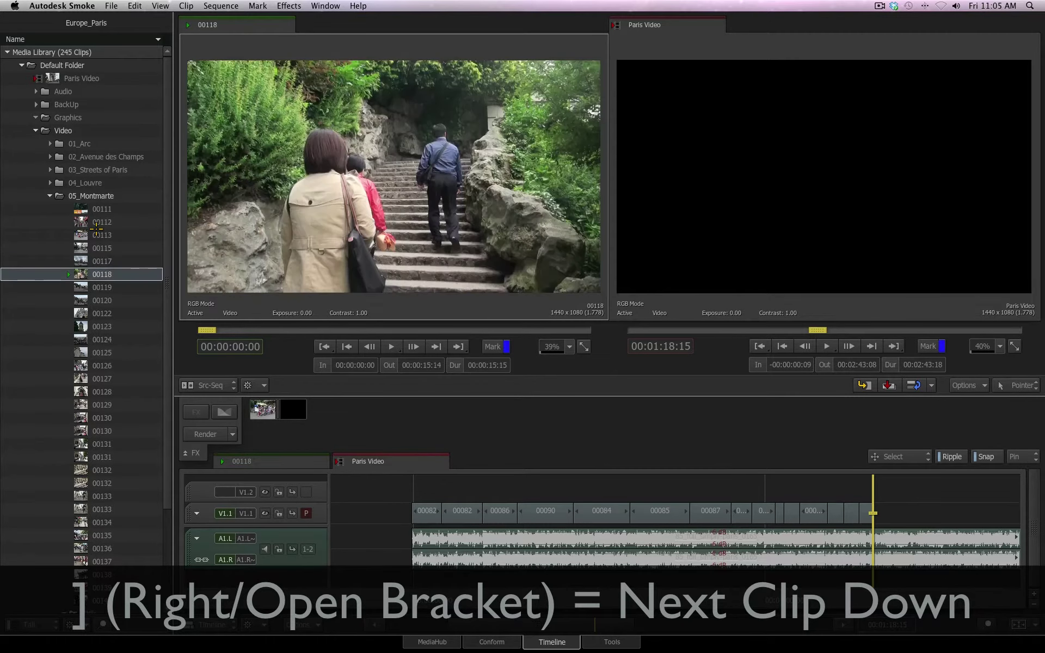
pyautogui.press(']')
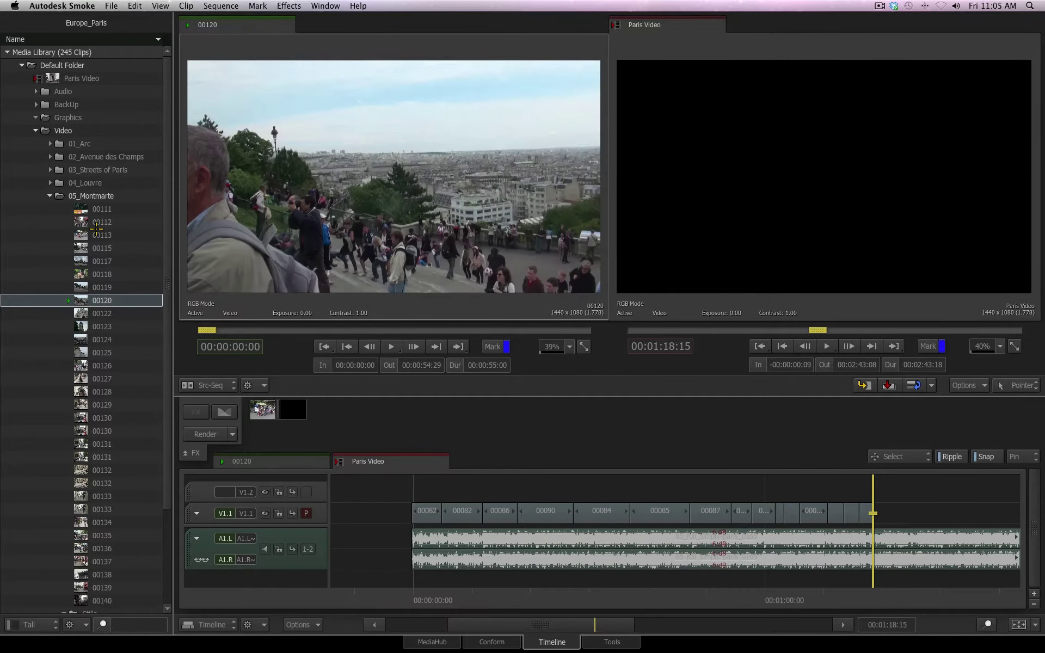
# Browse back up through the 05_Montmarte clips from 00120 until 00111 is the source clip
pyautogui.press('[')
pyautogui.press('[')
pyautogui.press('[')
pyautogui.press('[')
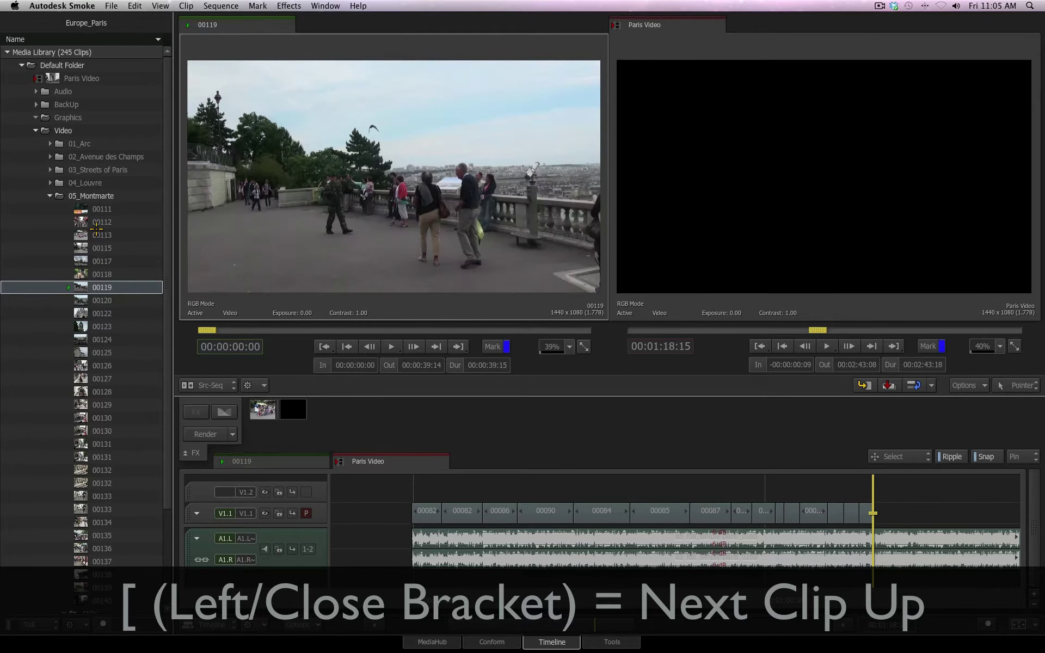
pyautogui.press('[')
pyautogui.press('[')
pyautogui.press('[')
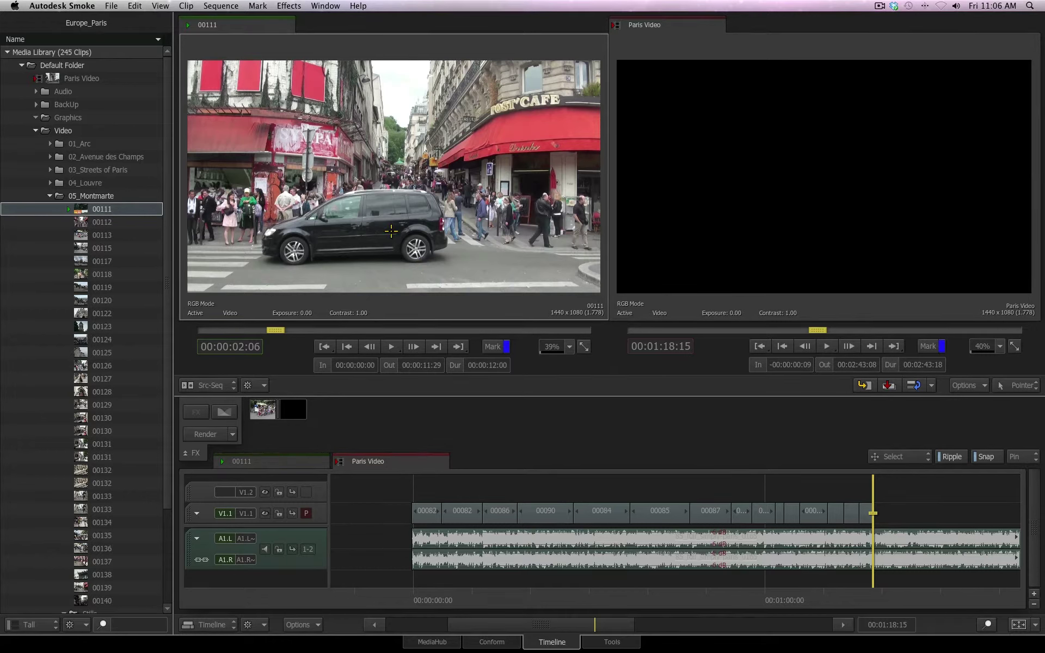
# Play source clip 00111, marking the In point at 00:00:04:18 and the Out point at 00:00:06:18 during playback
pyautogui.press('space')
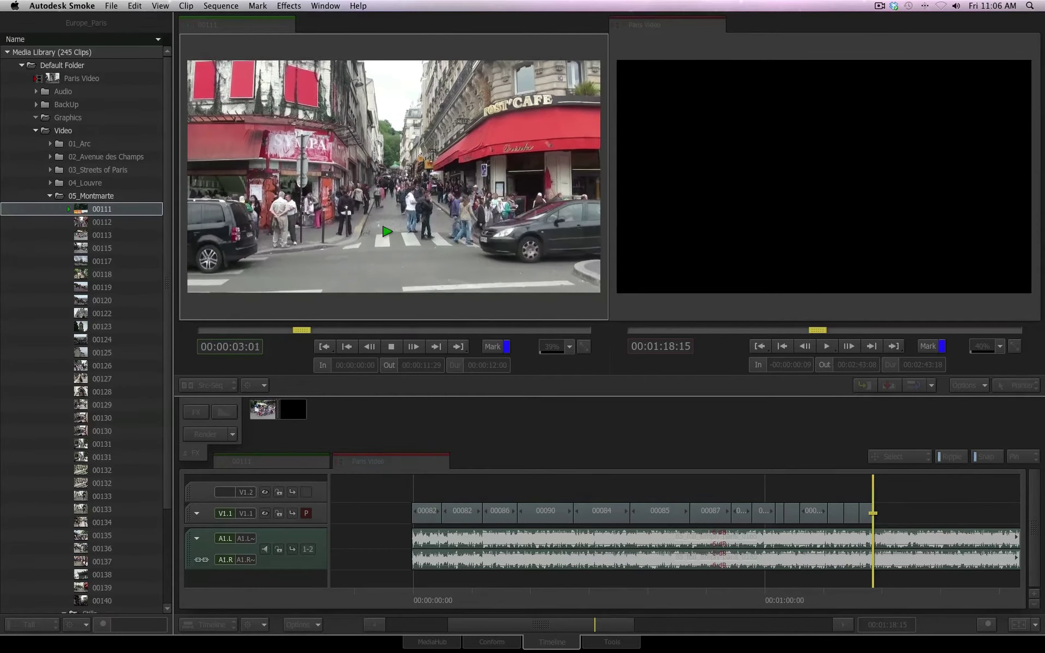
pyautogui.press('i')
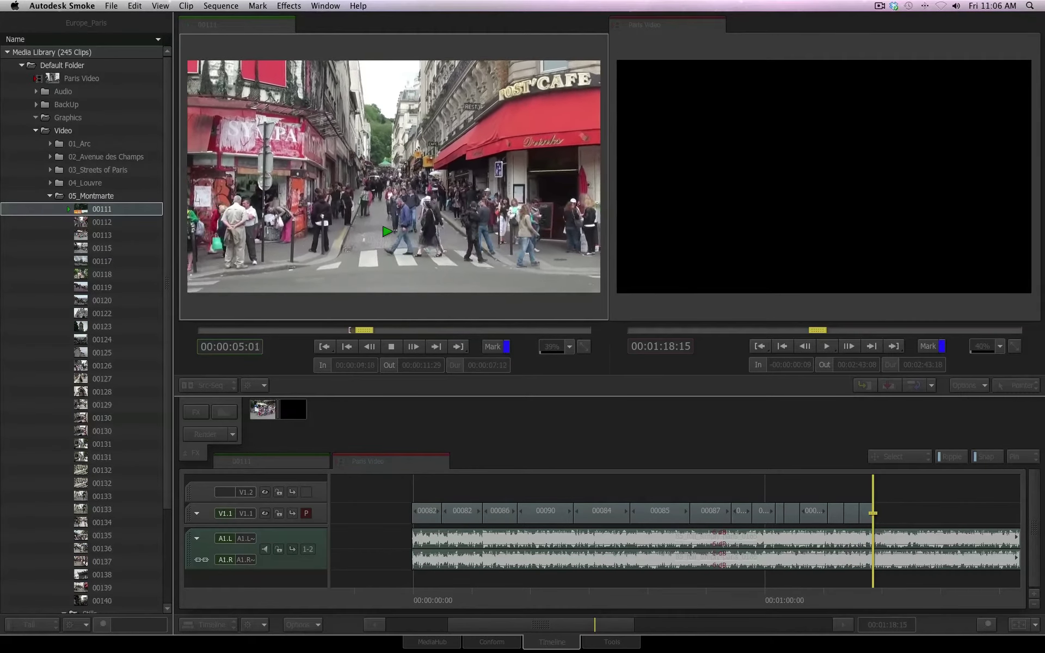
pyautogui.press('o')
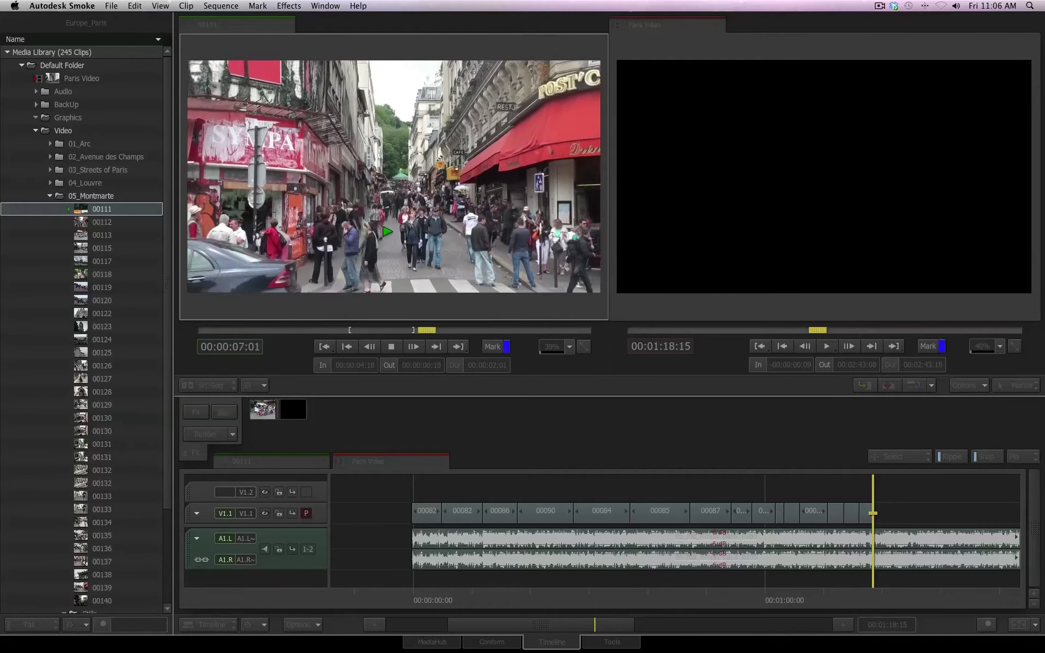
pyautogui.press('space')
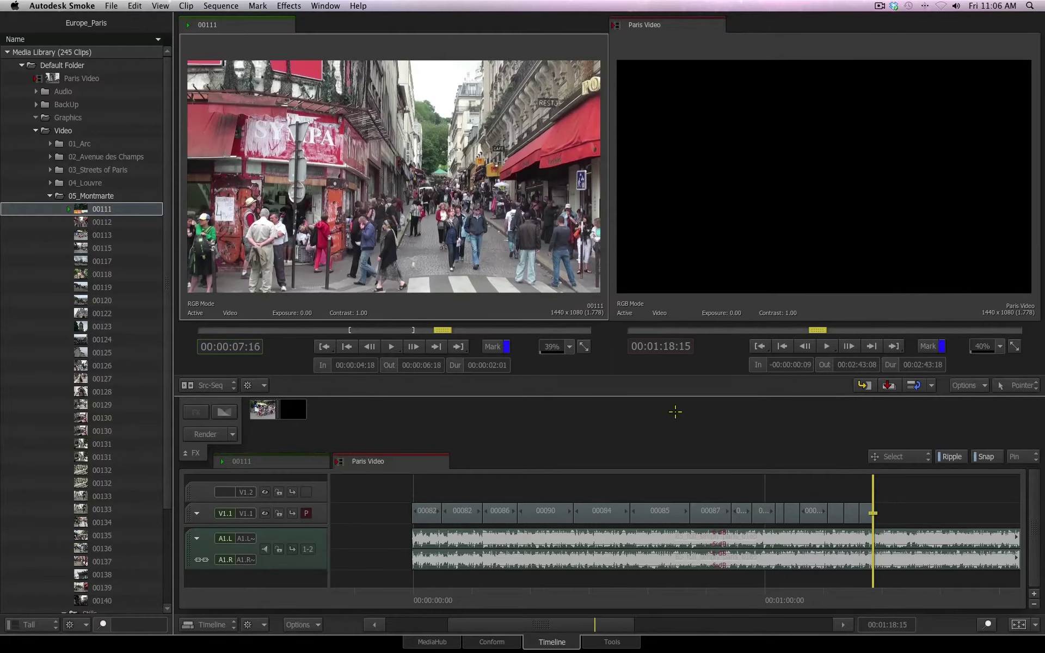
# Insert the marked range of clip 00111 into the Paris Video sequence at 00:01:18:15 and play the edit
pyautogui.press('F9')
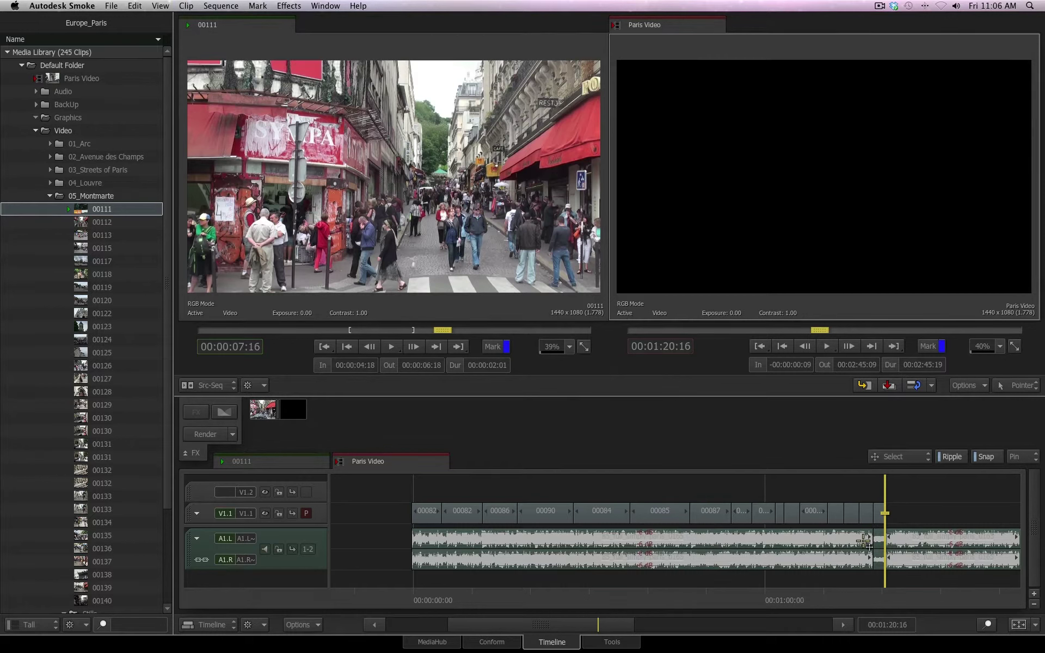
pyautogui.scroll(3, 580, 522)
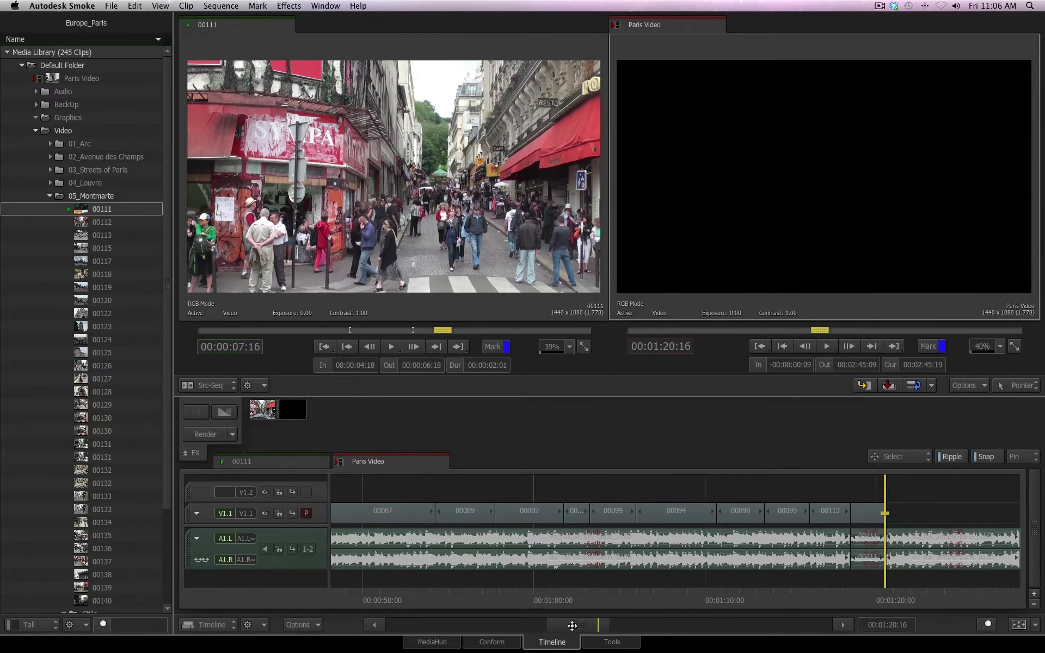
pyautogui.moveTo(578, 624); pyautogui.dragTo(606, 624)
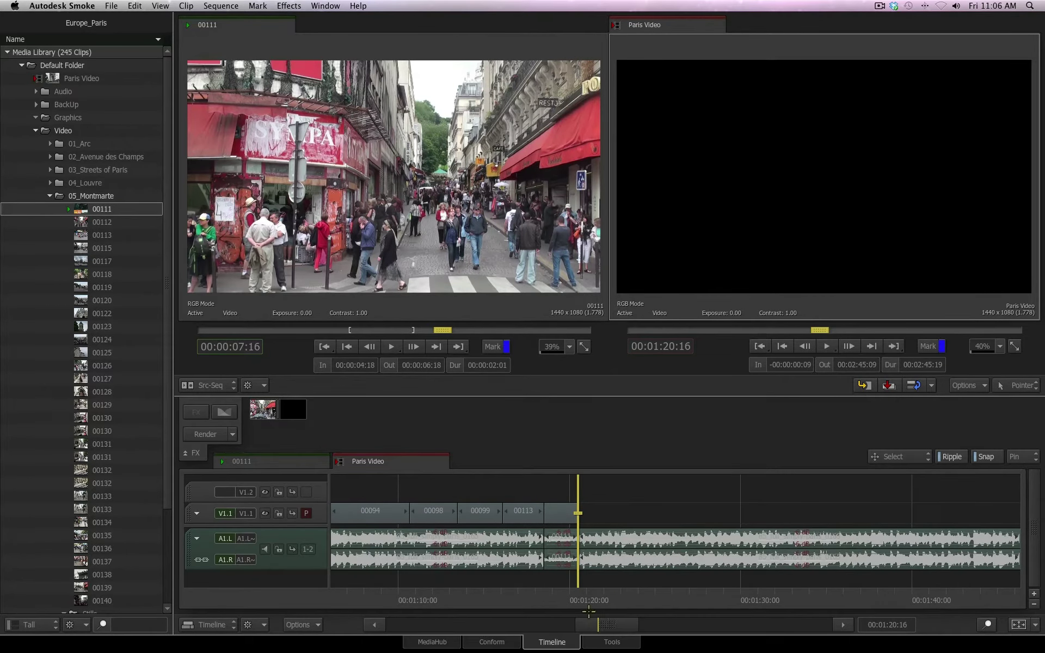
pyautogui.click(555, 597)
pyautogui.press('space')
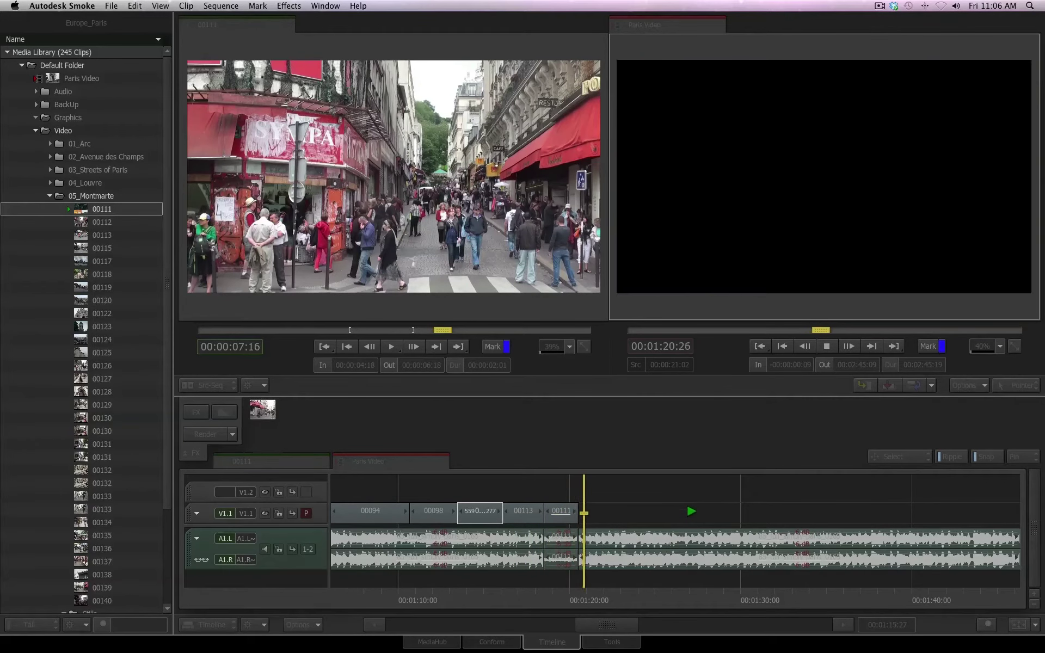
# Undo the insert edit in the Paris Video sequence and load clip 00111 as the source
pyautogui.click(695, 513)
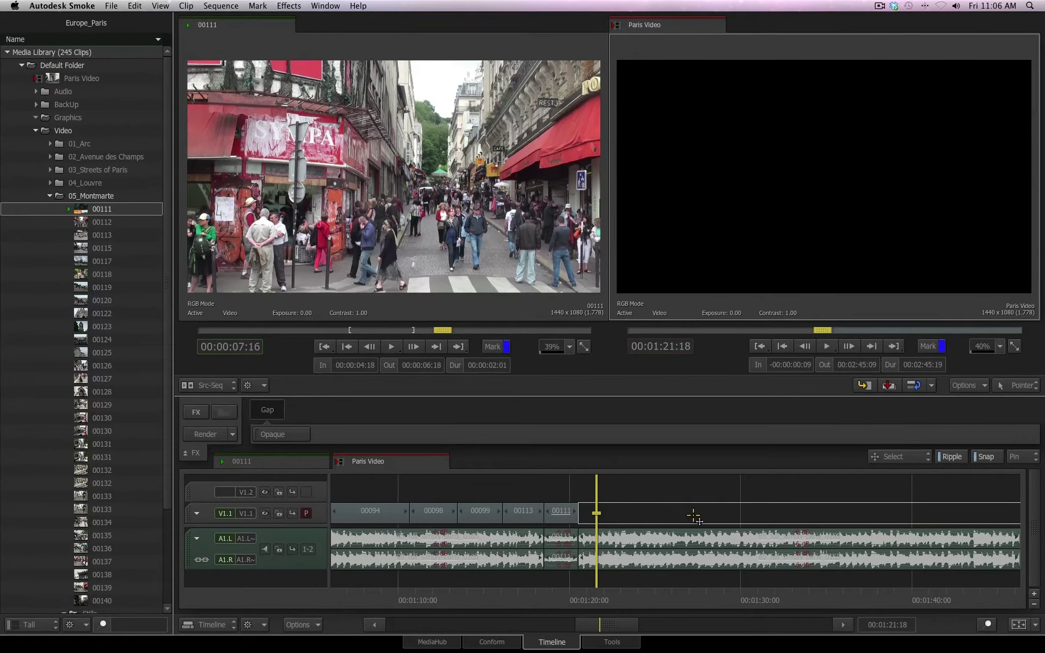
pyautogui.press('Delete')
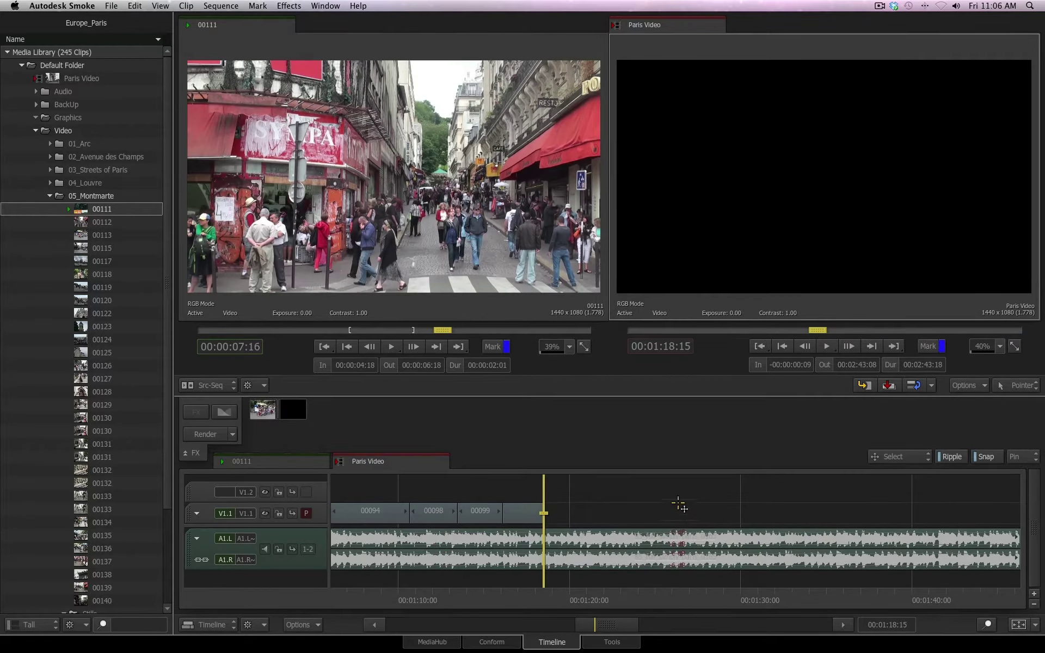
pyautogui.click(103, 222)
pyautogui.click(102, 209)
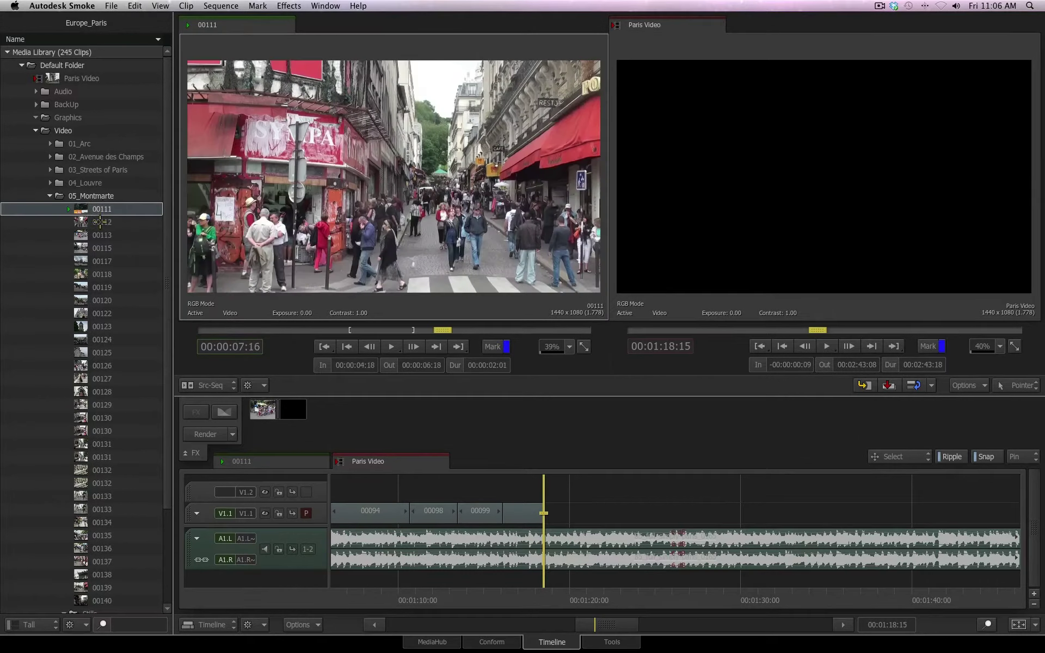
# Show source clip 00111 in the timeline, examine the clip info under the cursor, and return to the Paris Video sequence
pyautogui.click(259, 462)
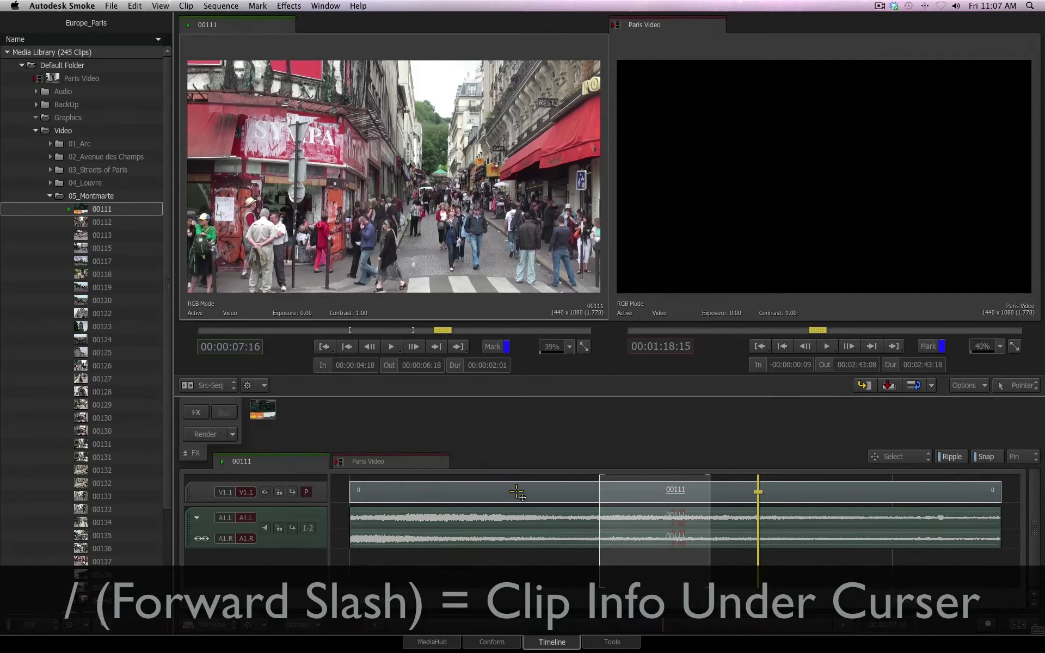
pyautogui.press('/')
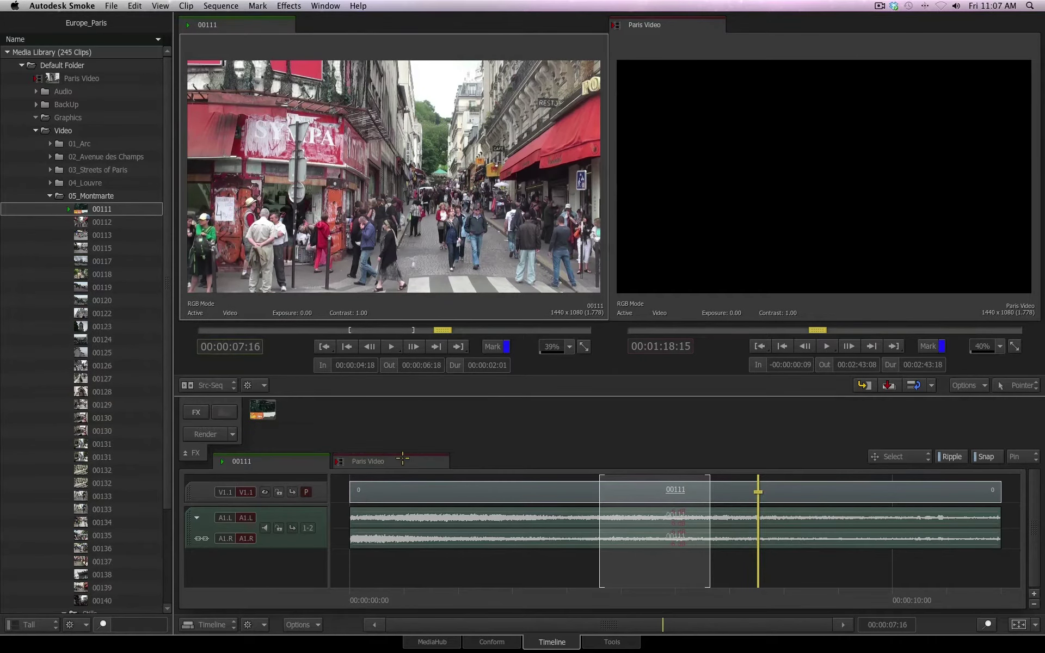
pyautogui.click(432, 462)
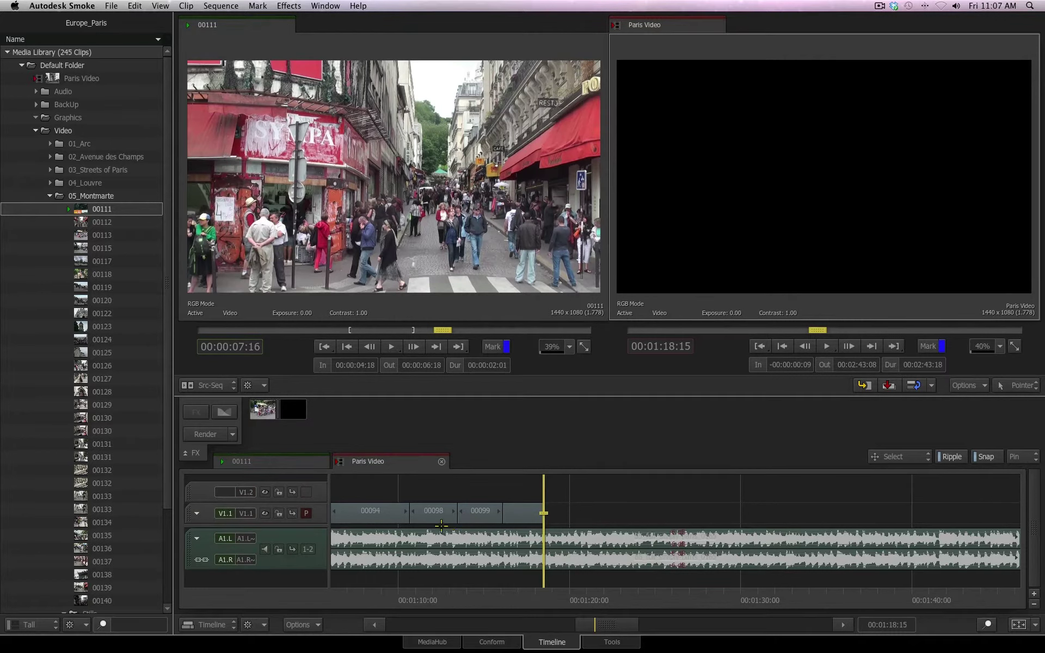
# Lock the A1 stereo audio track and overwrite the marked range of clip 00111 onto track V1.1 at 00:01:18:15
pyautogui.moveTo(377, 518)
pyautogui.click(278, 549)
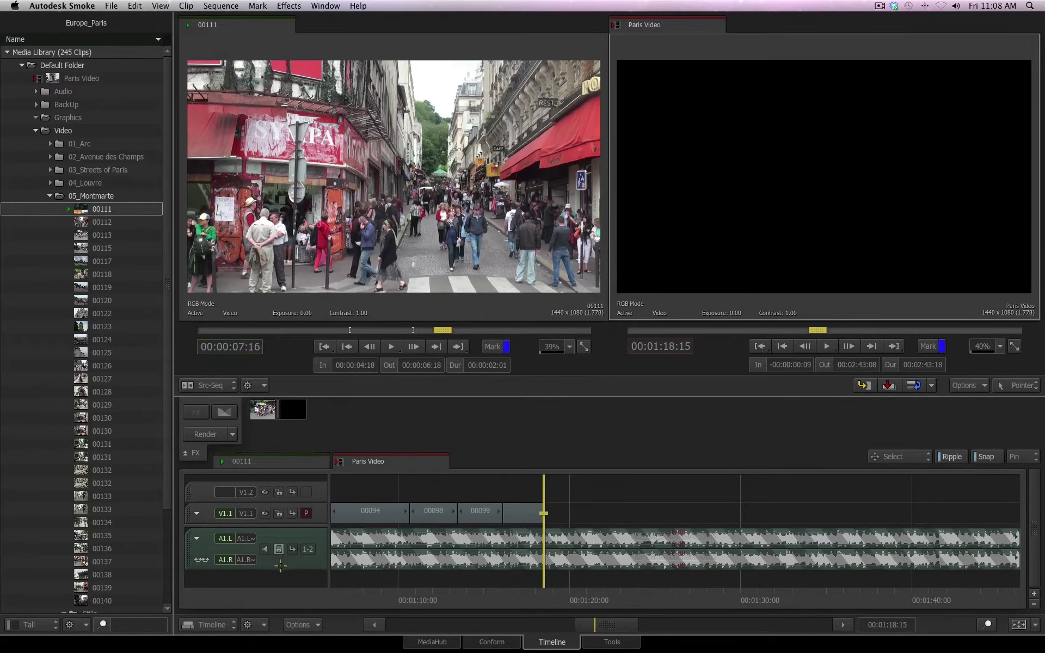
pyautogui.press('F10')
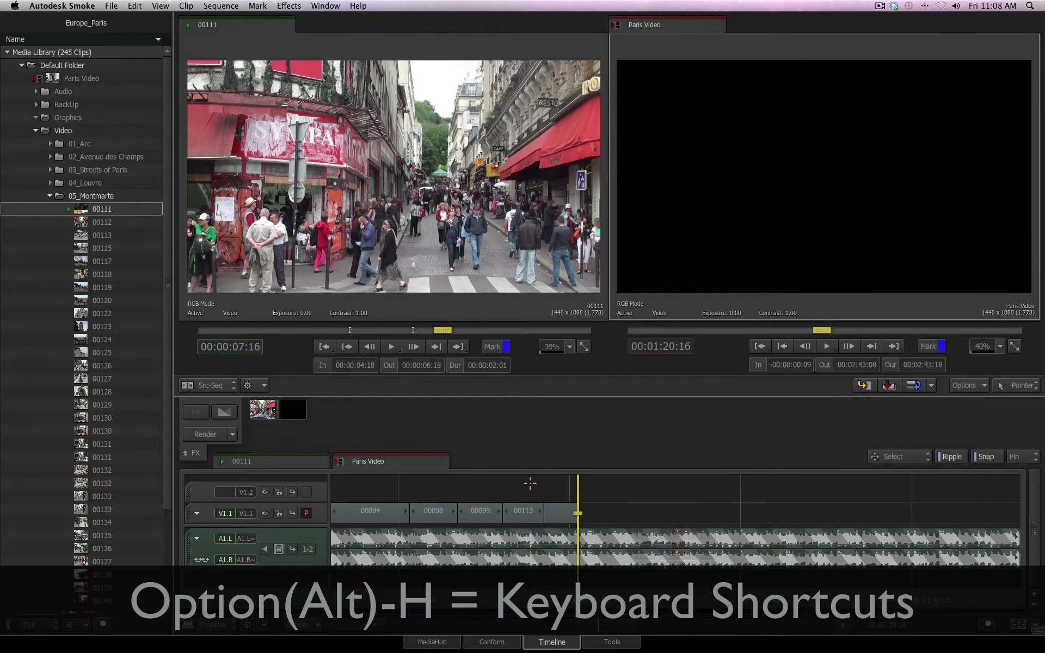
# Open the keyboard shortcut editor and search its commands for "Lock"
pyautogui.hotkey('alt', 'h')
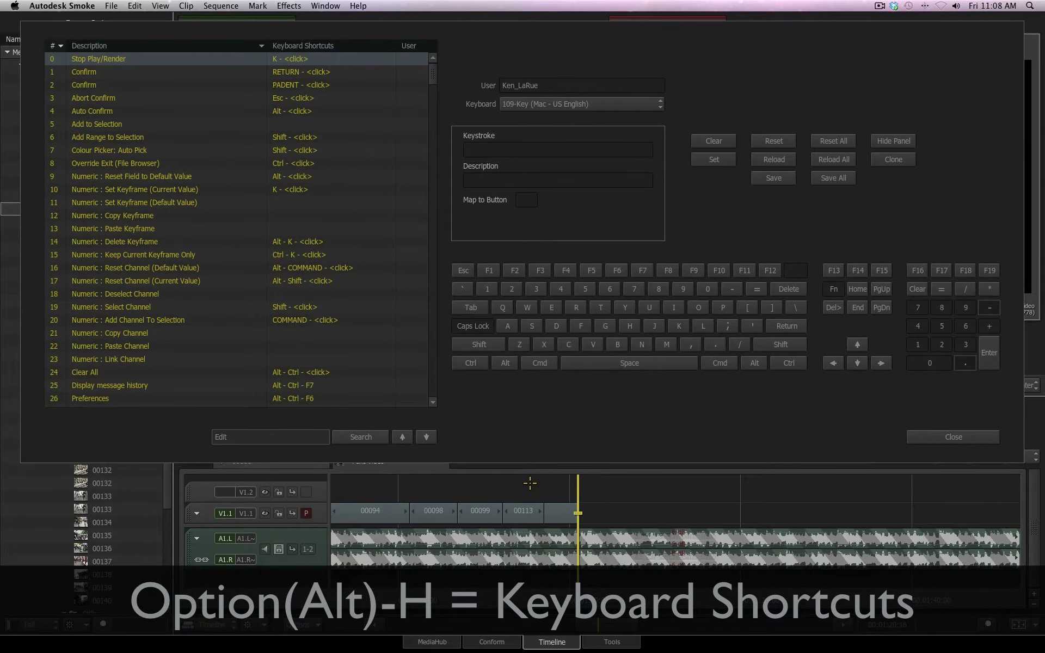
pyautogui.write('ock')
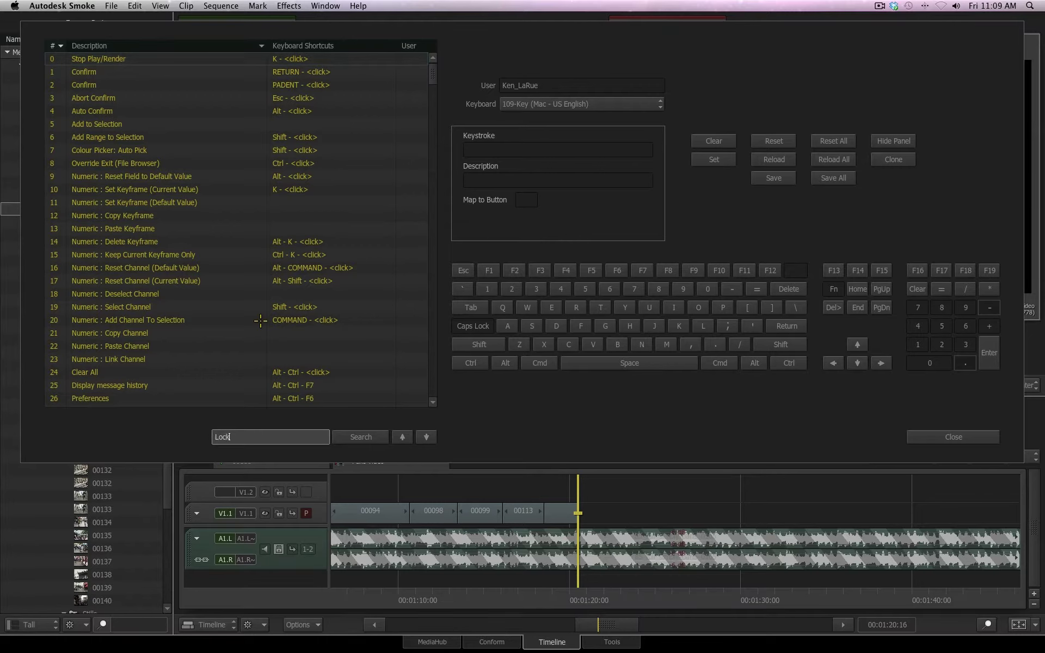
pyautogui.click(362, 437)
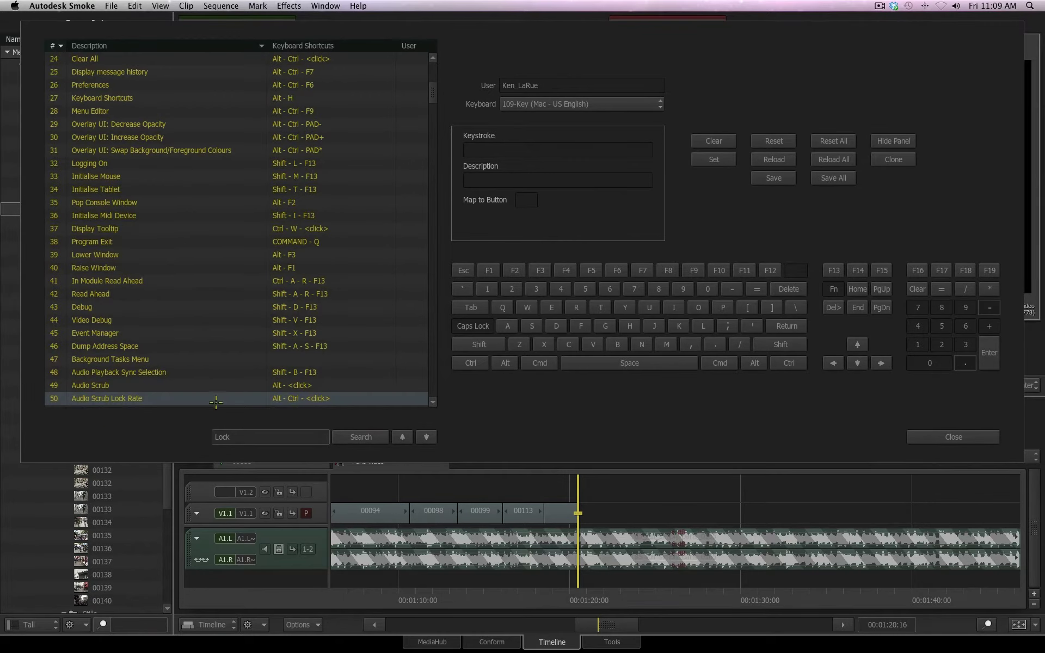
# Go down through the "Lock" matches to the track lock commands and select Lock/Unlock V2
pyautogui.click(426, 437)
pyautogui.click(427, 437)
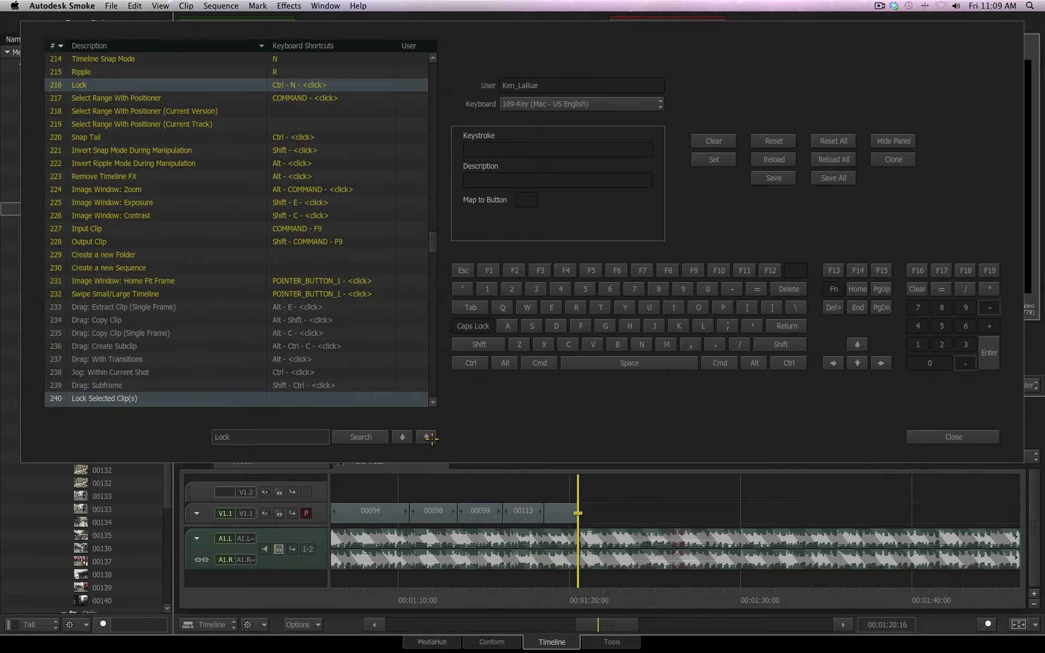
pyautogui.click(427, 437)
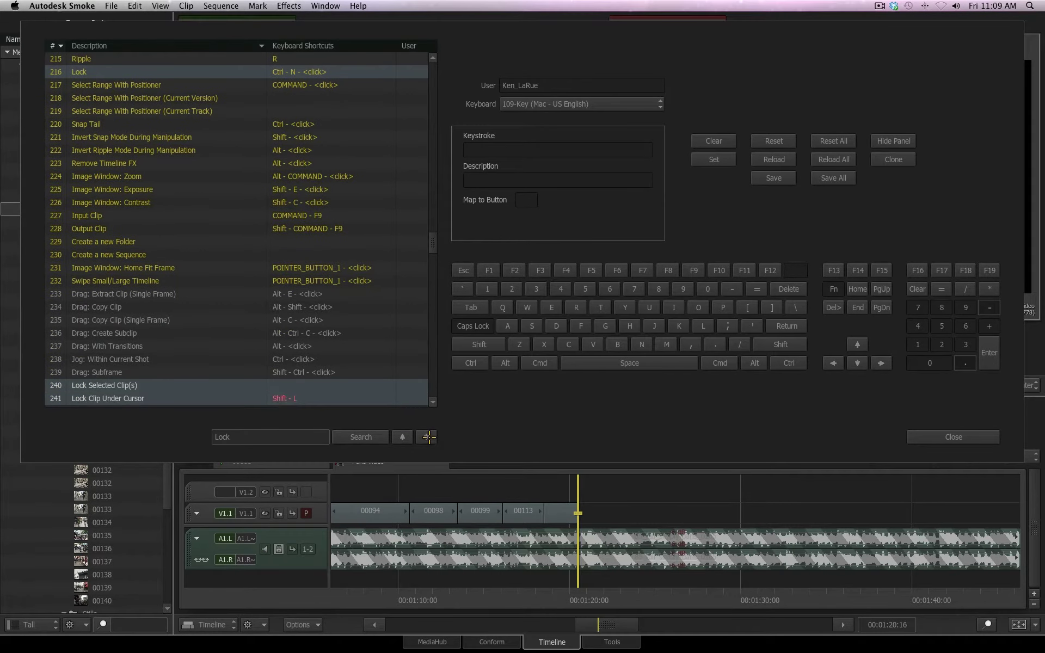
pyautogui.click(428, 437)
pyautogui.click(428, 437)
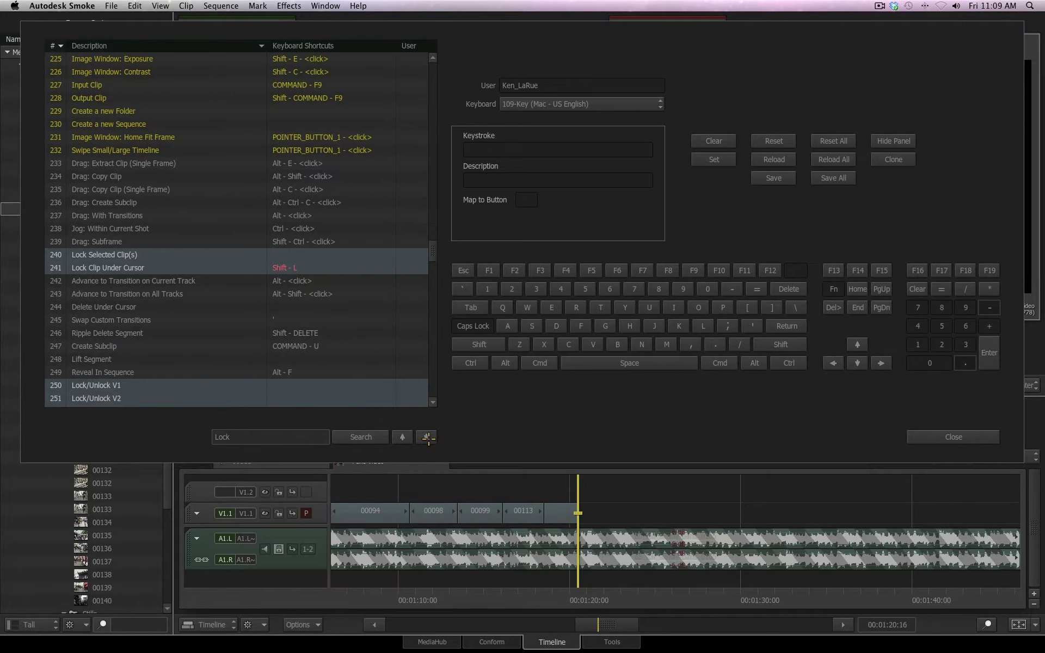
pyautogui.click(427, 437)
pyautogui.click(427, 437)
pyautogui.click(428, 437)
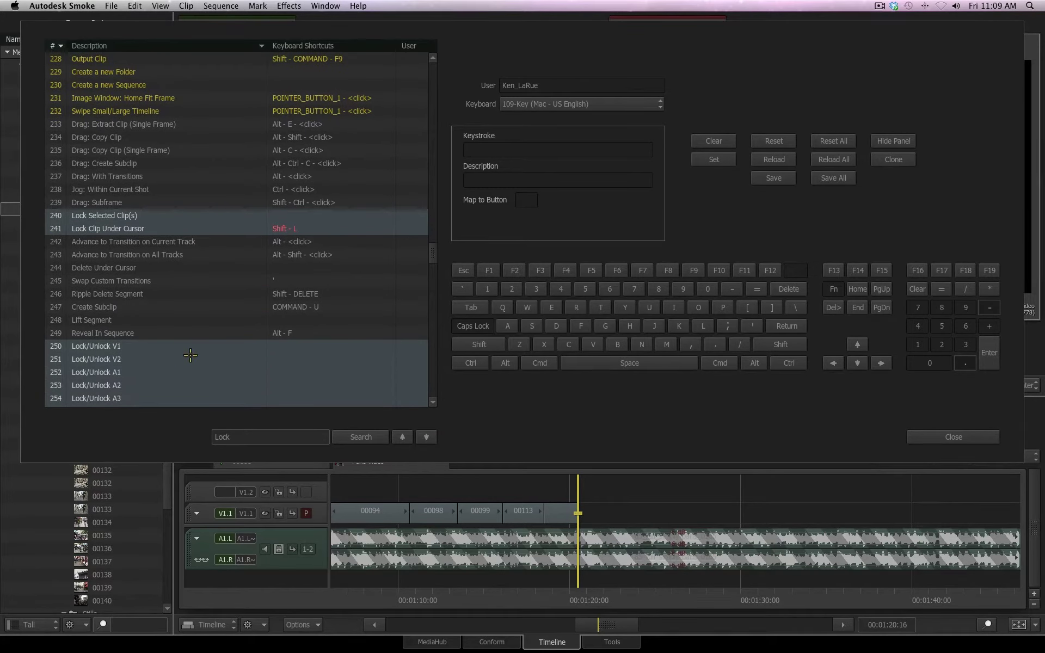
pyautogui.click(285, 358)
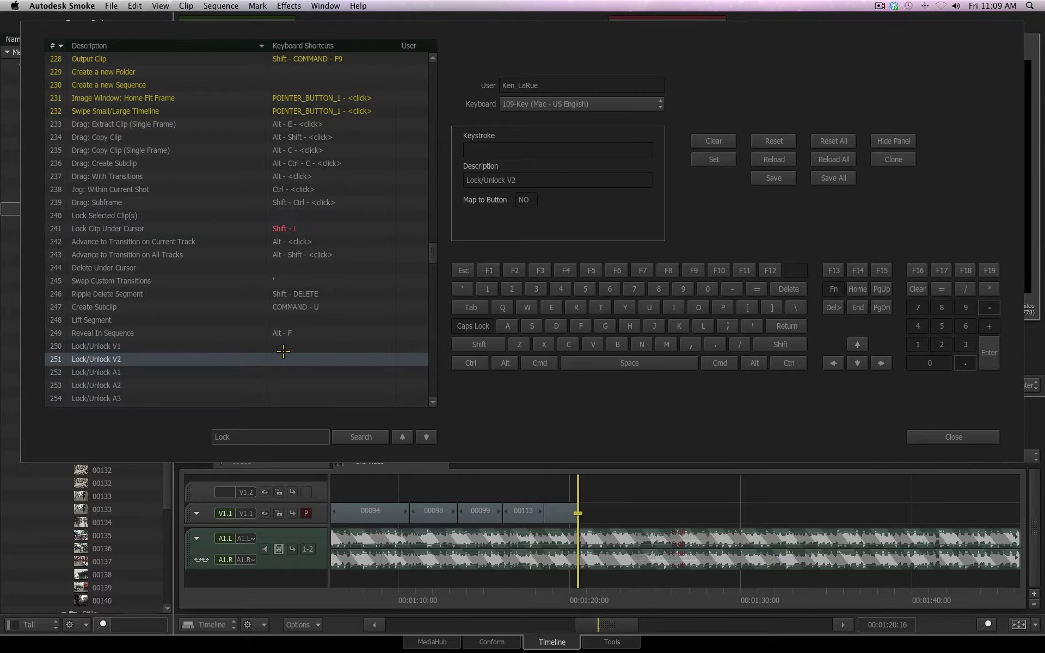
# Assign the Alt-Command-A shortcut to the Lock/Unlock A1 command and close the keyboard shortcut editor
pyautogui.click(80, 374)
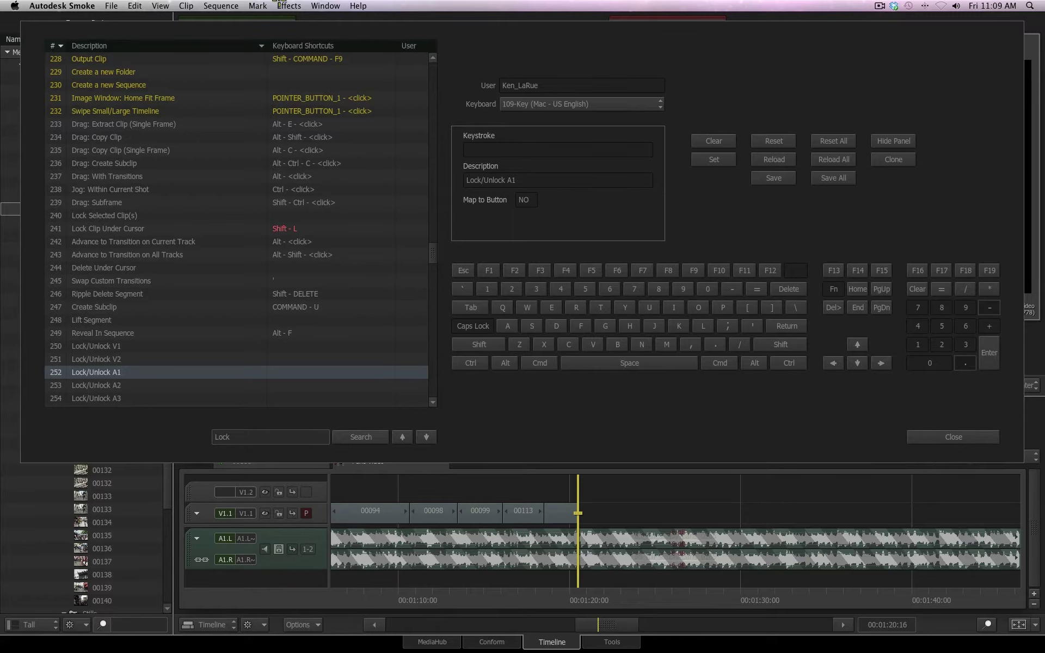
pyautogui.press('alt+super+a')
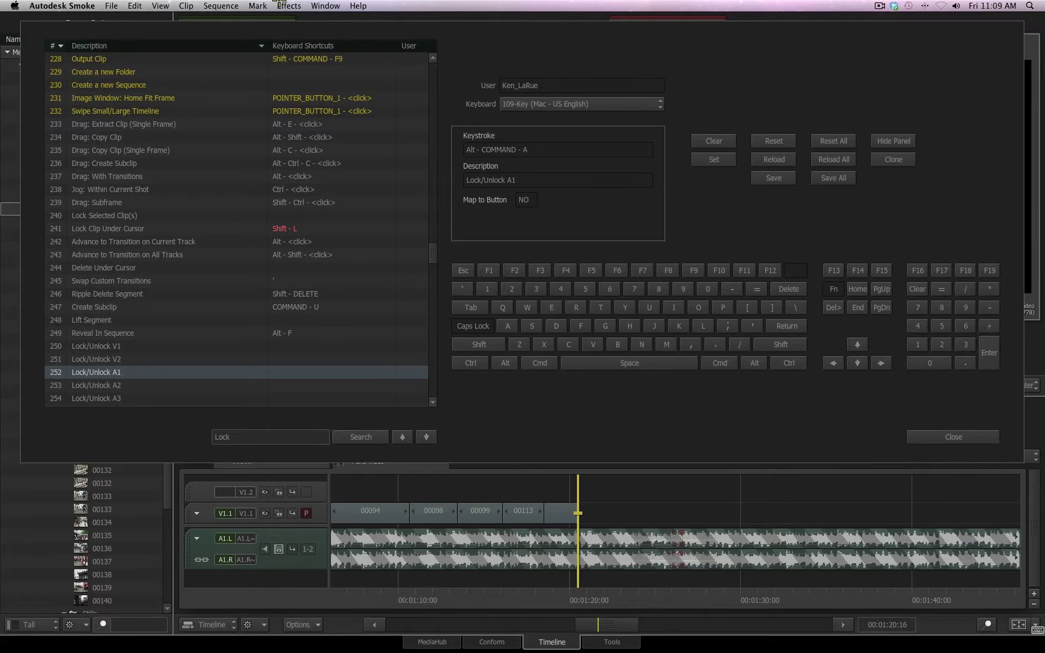
pyautogui.click(713, 159)
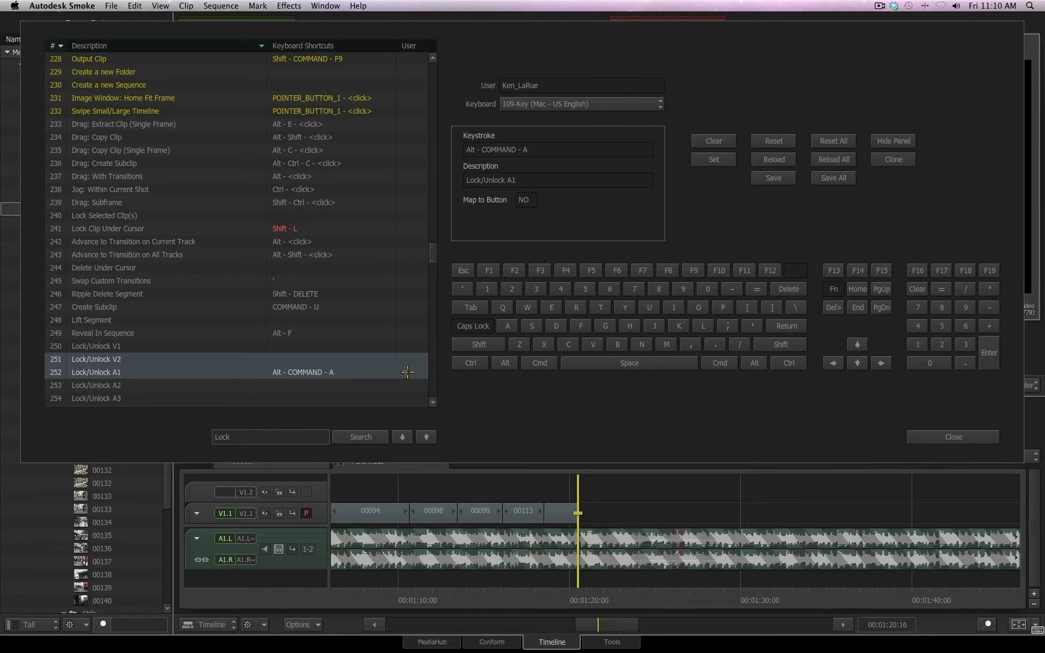
pyautogui.click(944, 434)
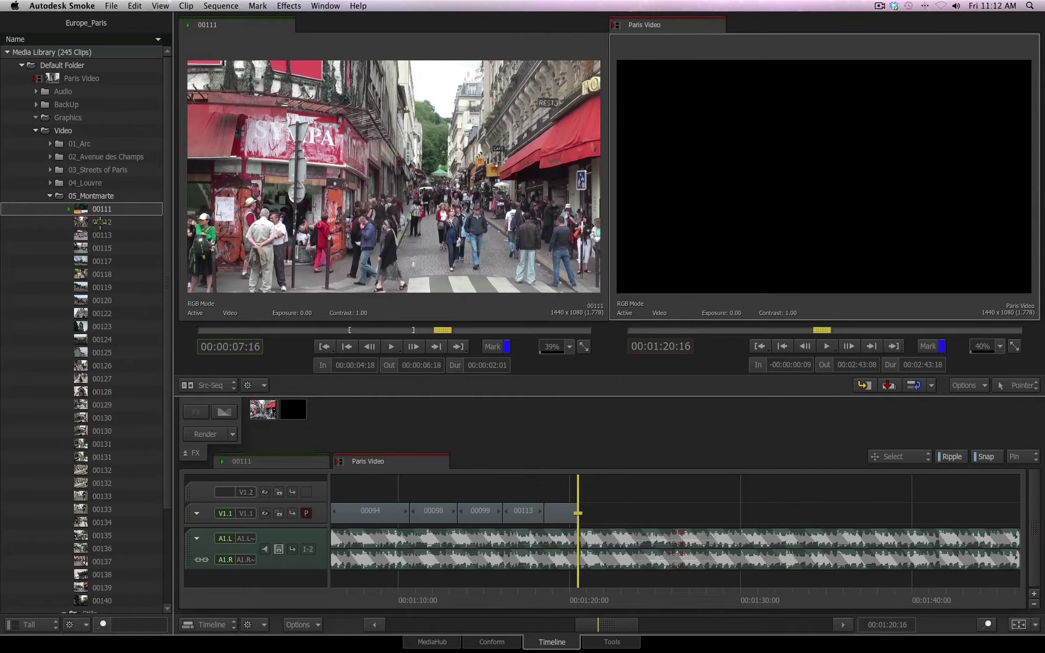
# Load clip 00112, mark it from 00:00:07:21 to 00:00:09:15, and overwrite that range into Paris Video at 00:01:20:16
pyautogui.click(100, 222)
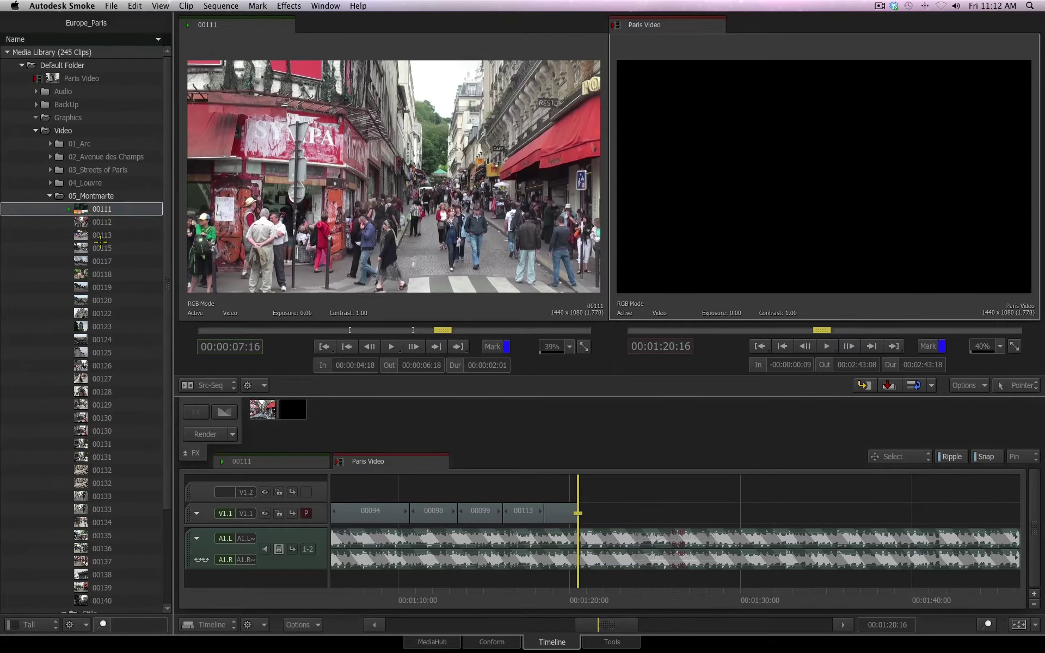
pyautogui.press('space')
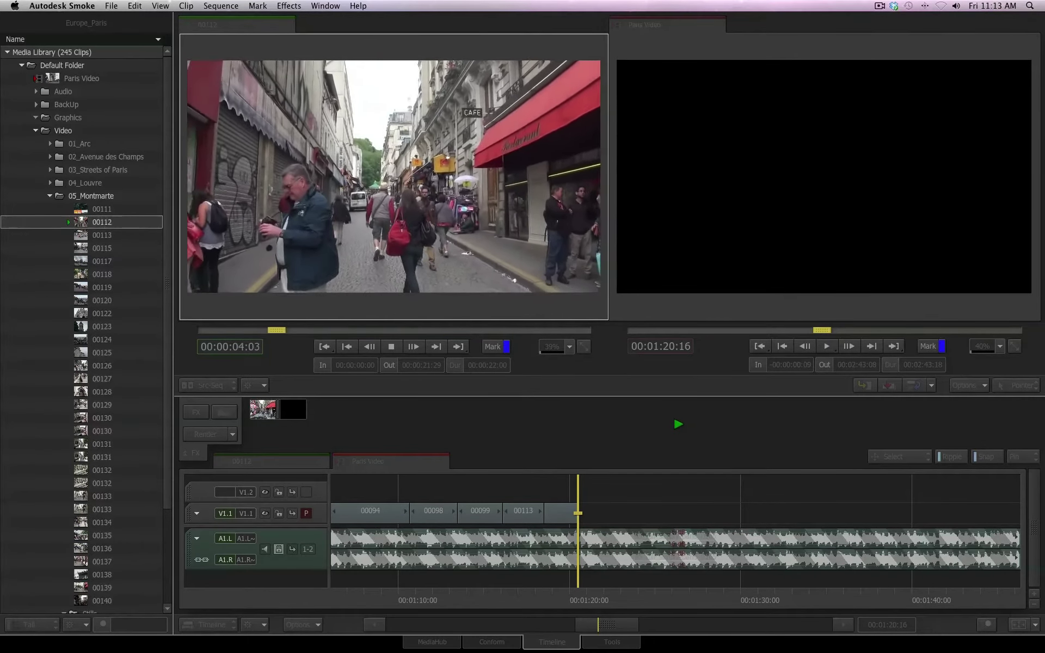
pyautogui.press('i')
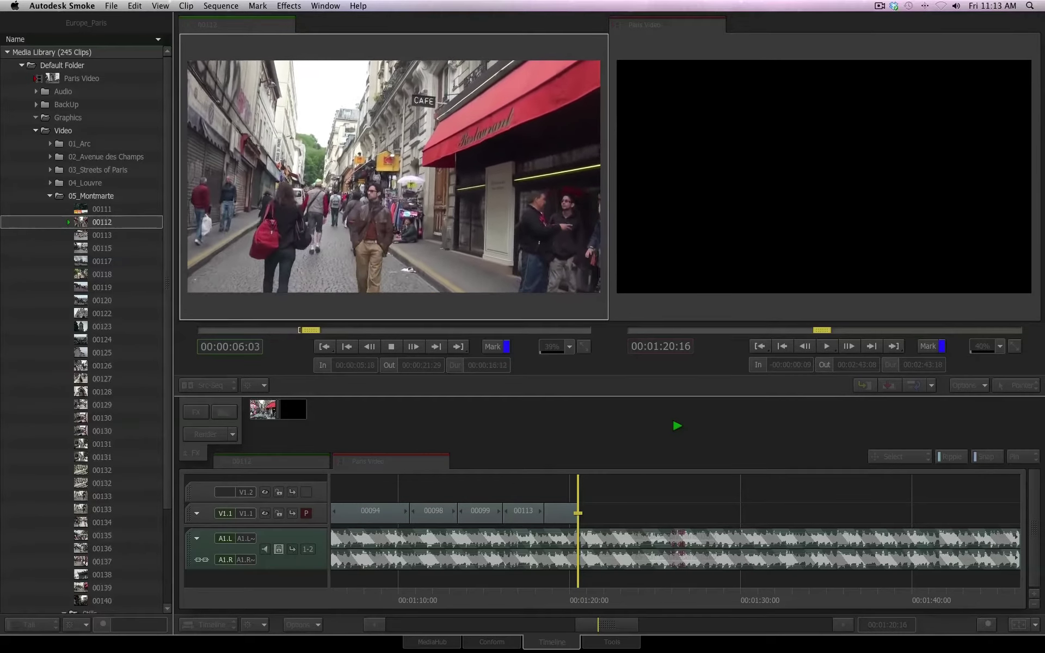
pyautogui.press('i')
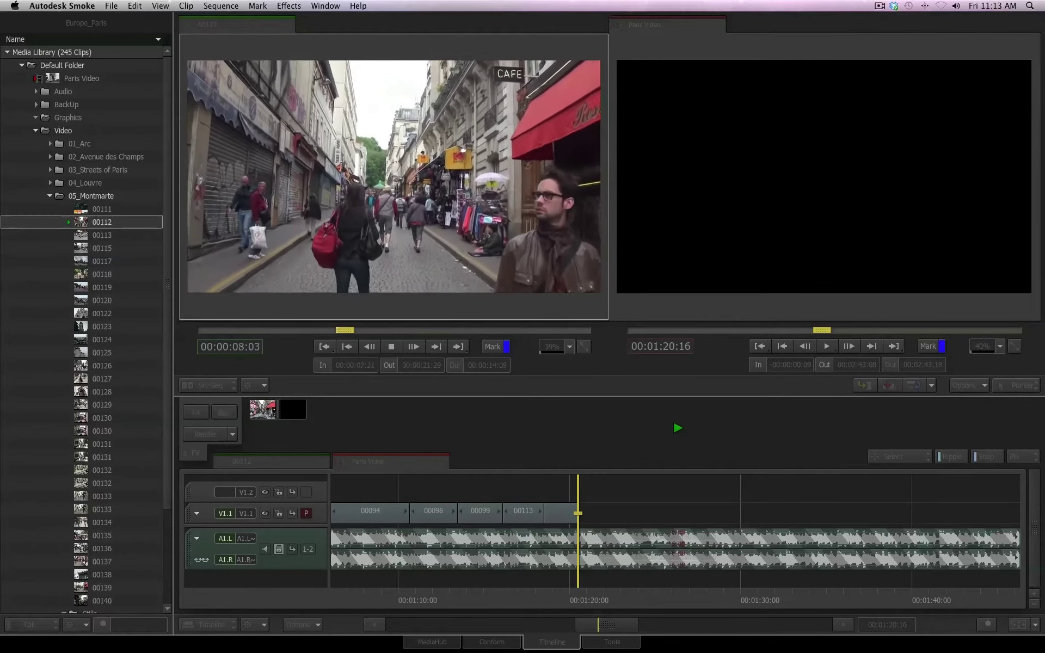
pyautogui.press('o')
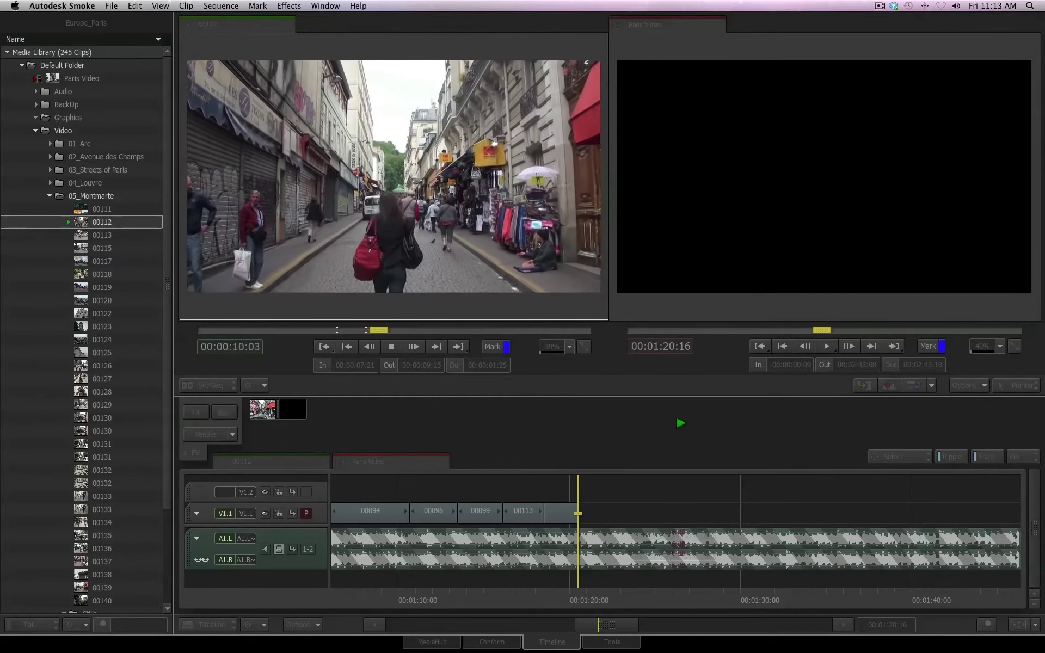
pyautogui.press('space')
pyautogui.press('b')
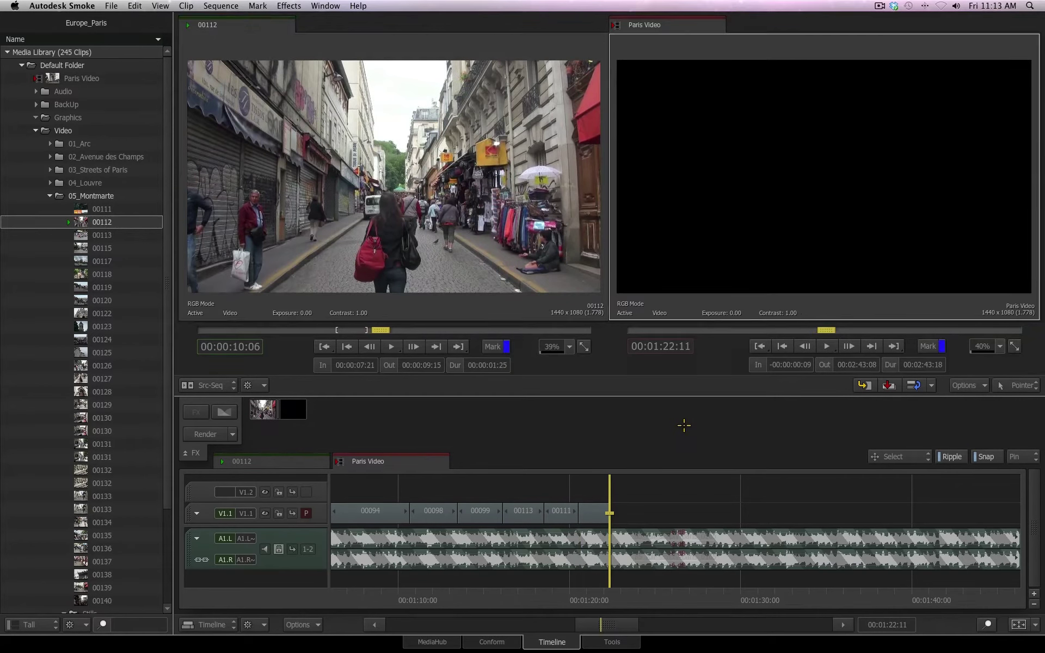
# Load clip 00113 and overwrite its existing marked range, 00:00:00:28 to 00:00:02:22, into Paris Video at 00:01:22:11
pyautogui.press('Down')
pyautogui.press('space')
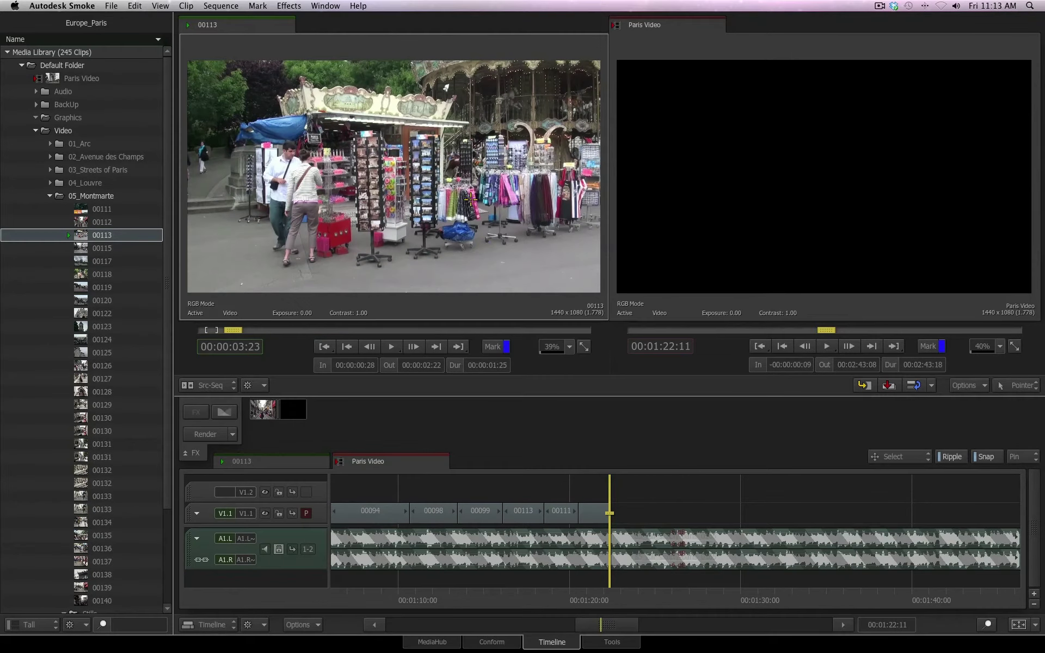
pyautogui.moveTo(240, 330)
pyautogui.mouseDown()
pyautogui.moveTo(515, 330)
pyautogui.moveTo(207, 330)
pyautogui.mouseUp()
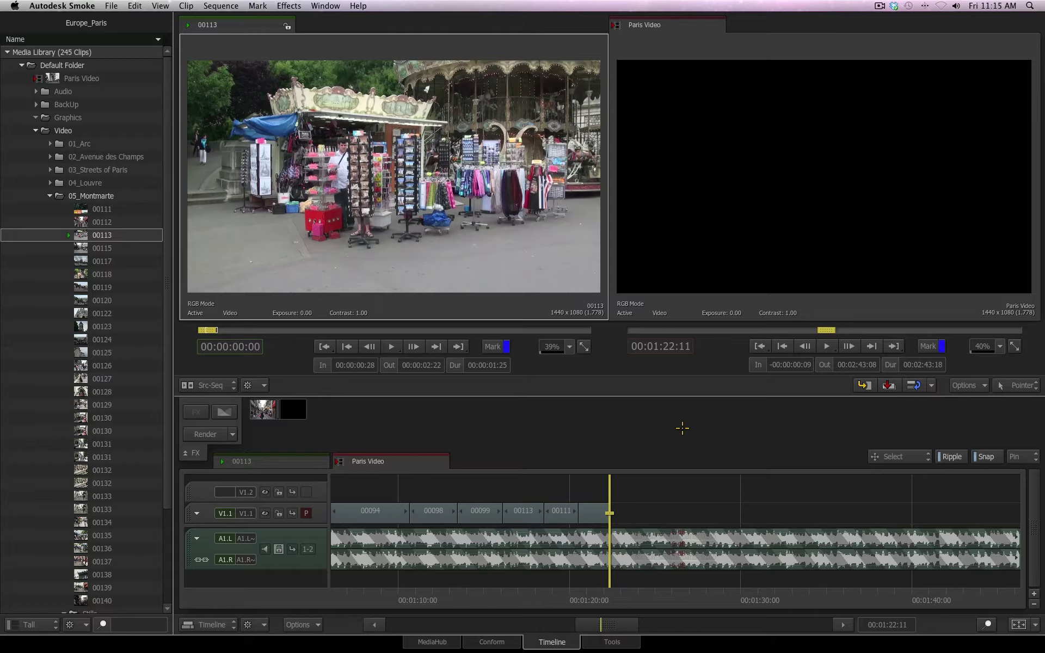
pyautogui.moveTo(208, 330); pyautogui.dragTo(209, 331)
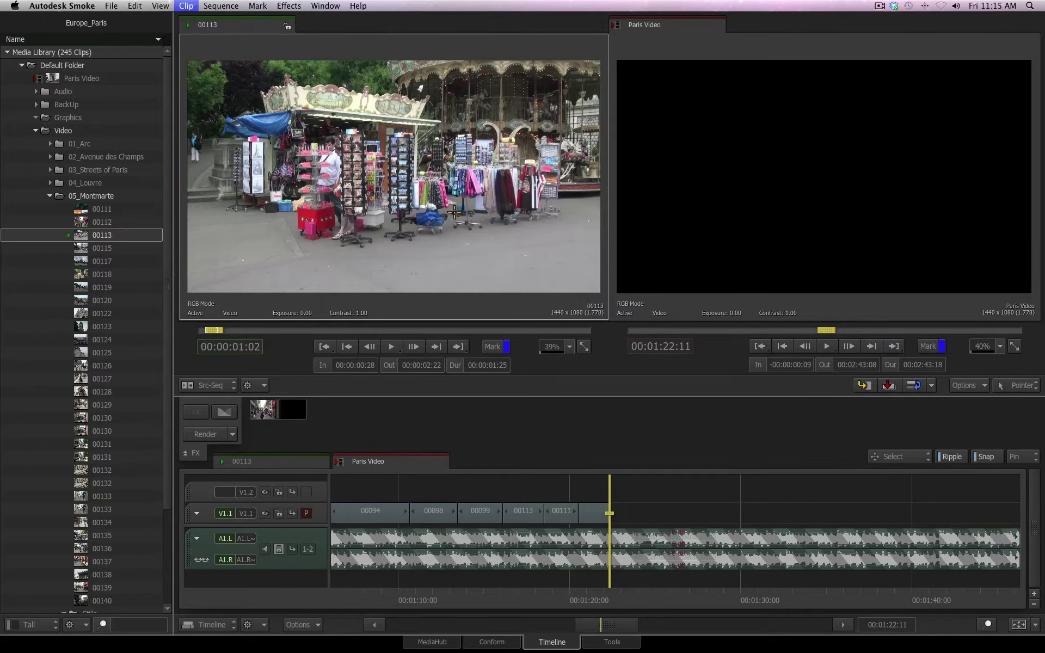
pyautogui.press('F10')
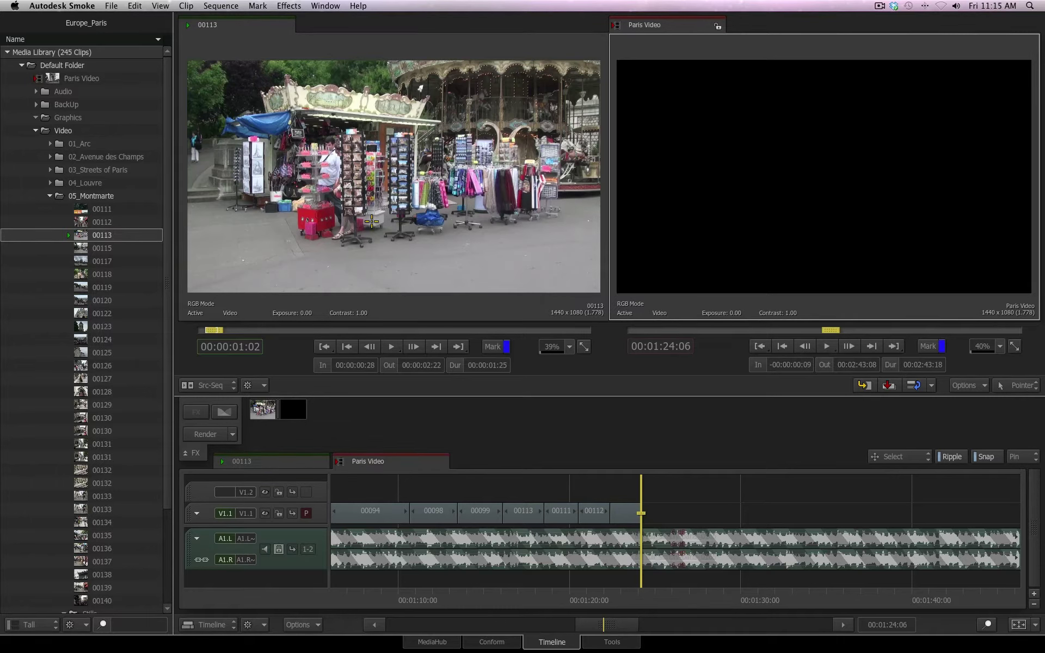
pyautogui.press('space')
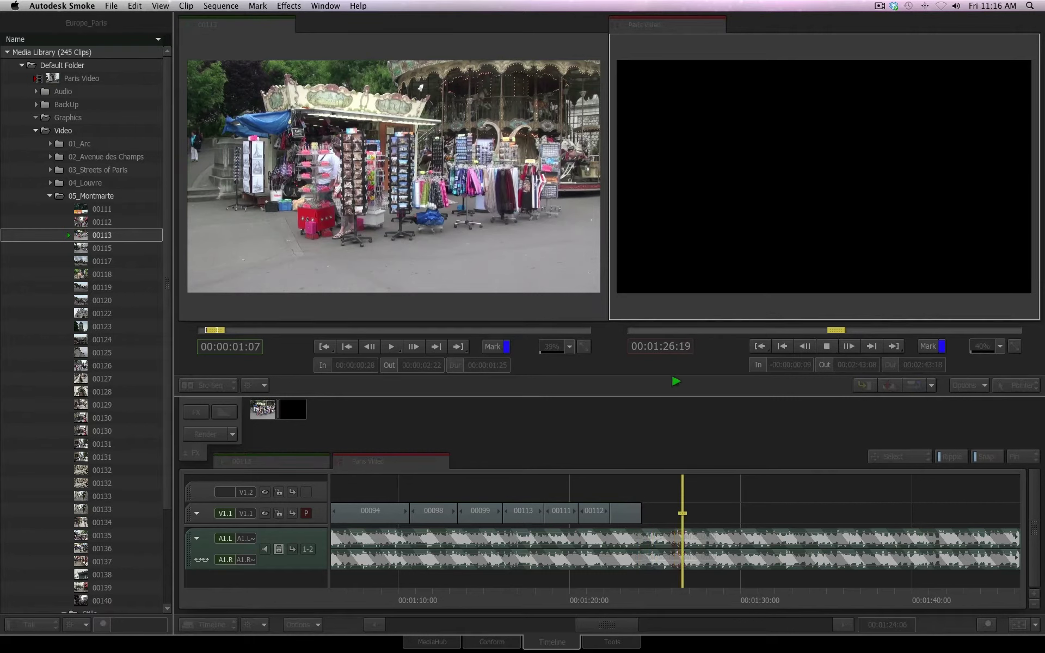
pyautogui.press('space')
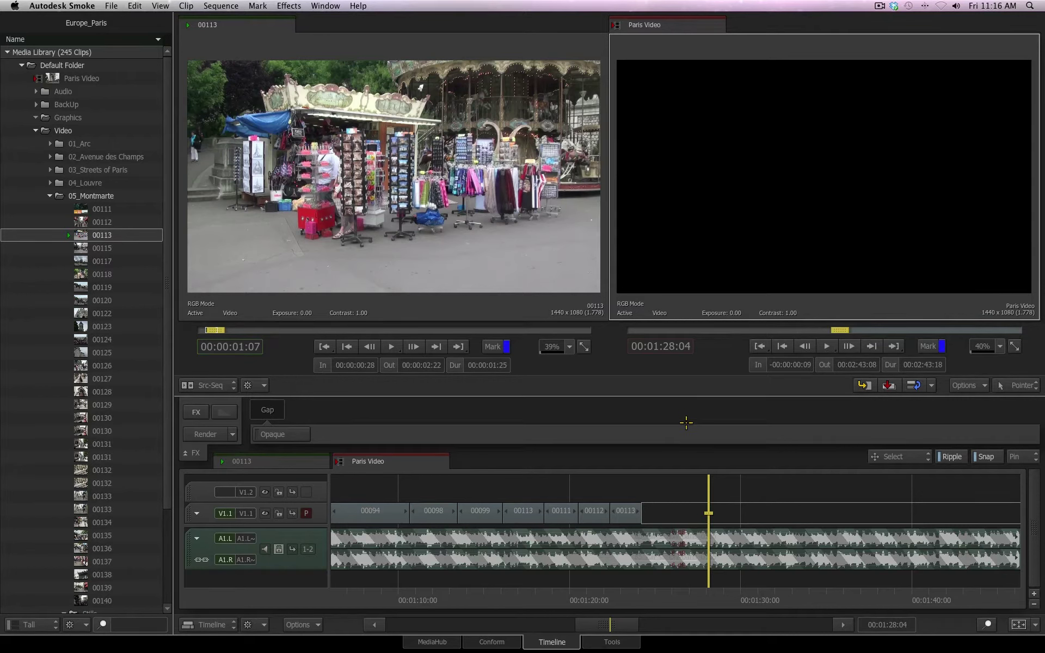
pyautogui.press('super+z')
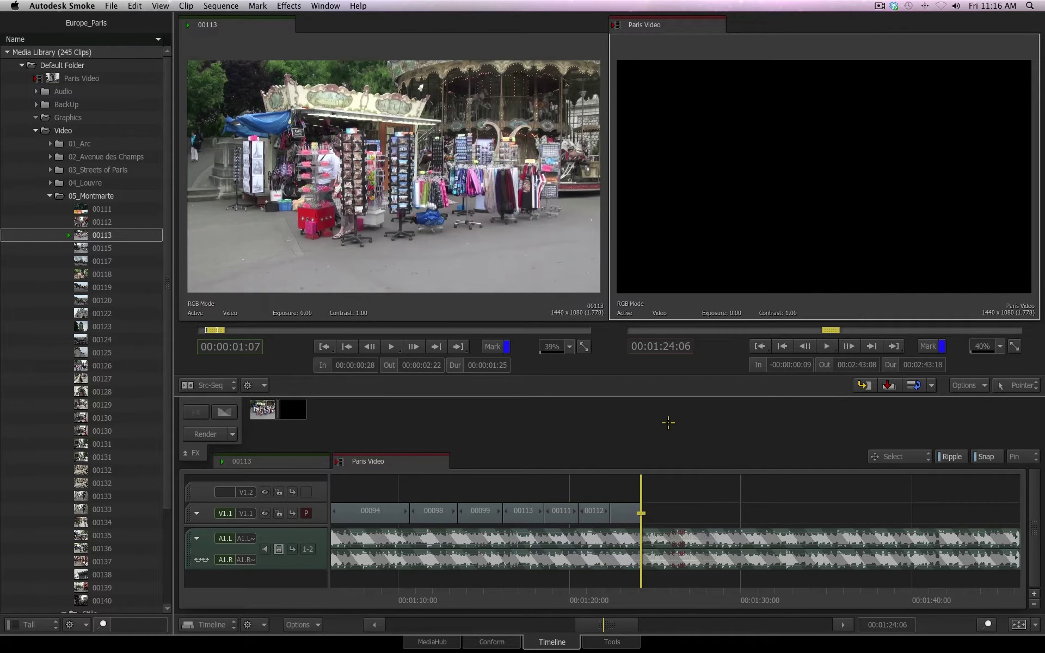
# Mark source clip 00113 from 00:00:17:20 to 00:00:19:15 and overwrite that range into Paris Video at 00:01:24:06
pyautogui.press('q')
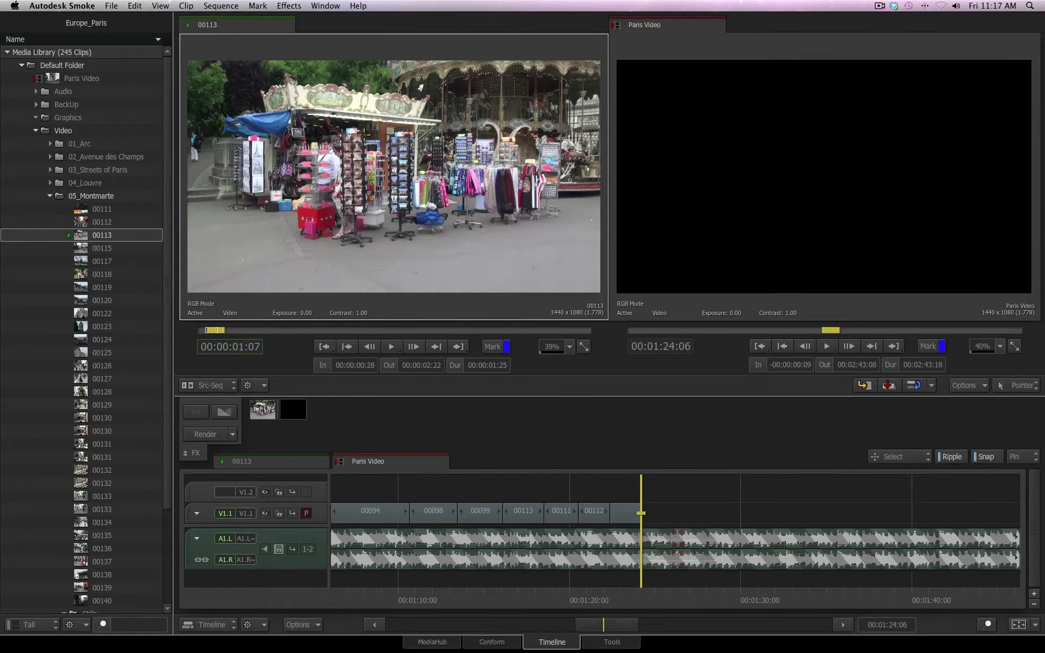
pyautogui.press('space')
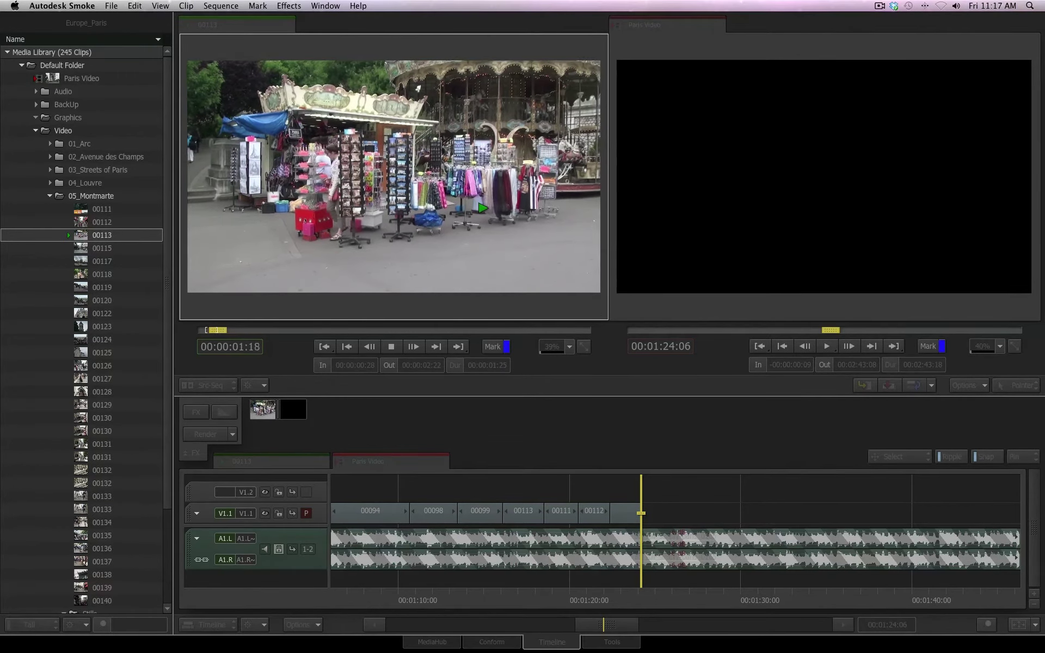
pyautogui.press('space')
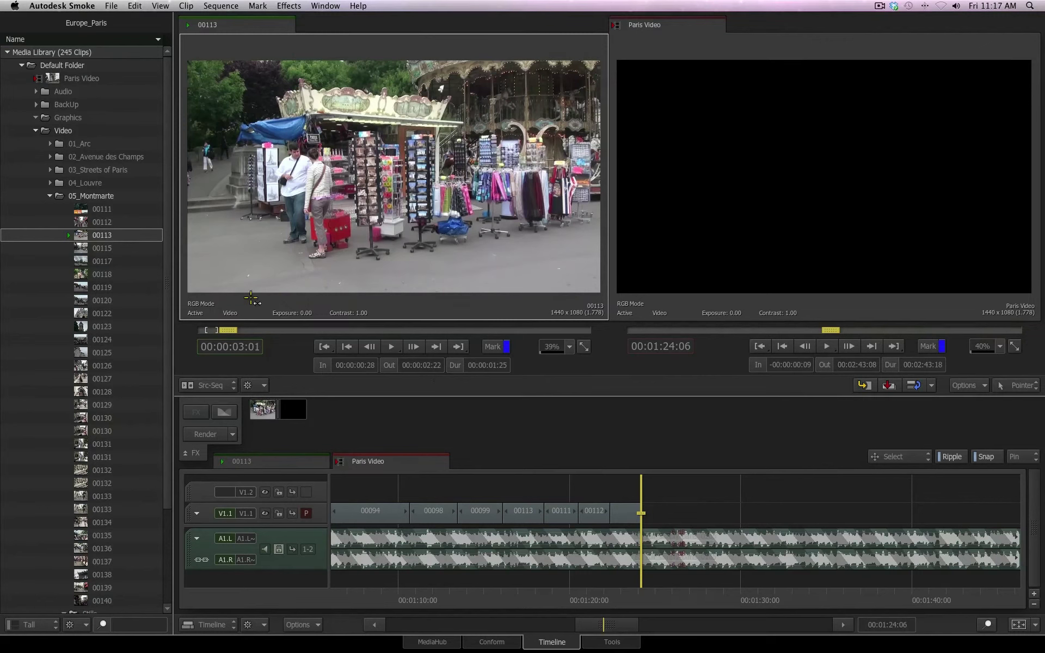
pyautogui.moveTo(229, 330); pyautogui.dragTo(332, 352)
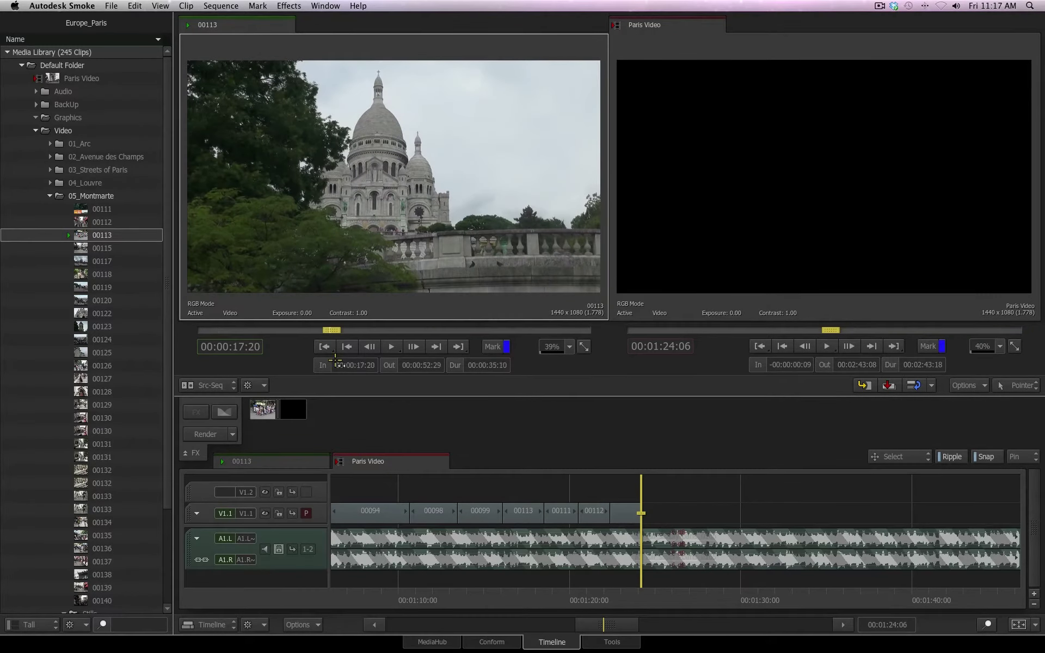
pyautogui.press('space')
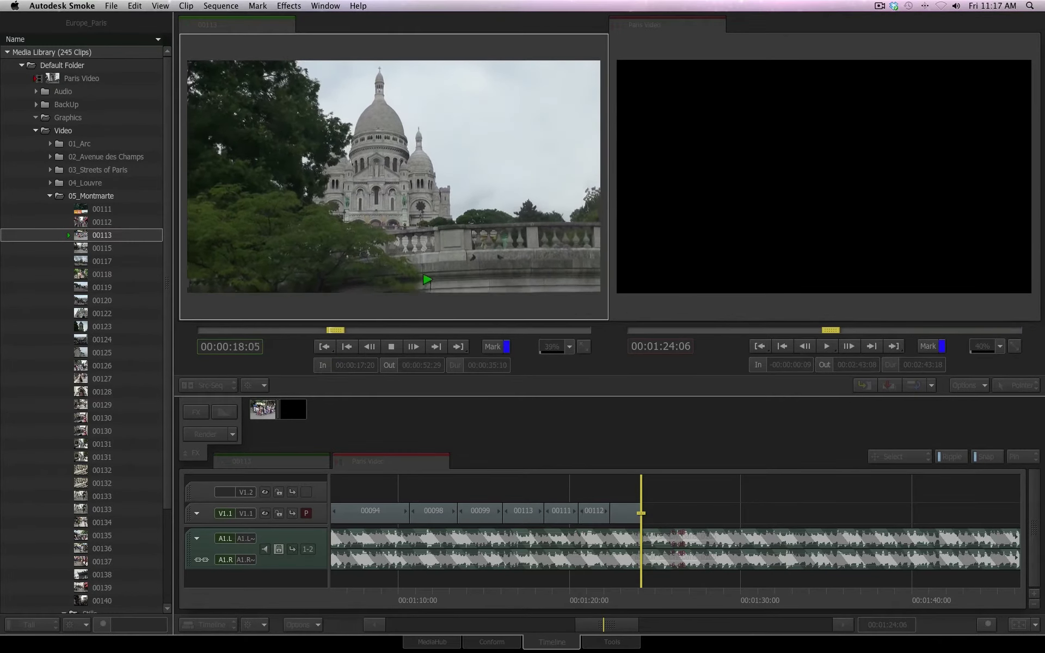
pyautogui.press('o')
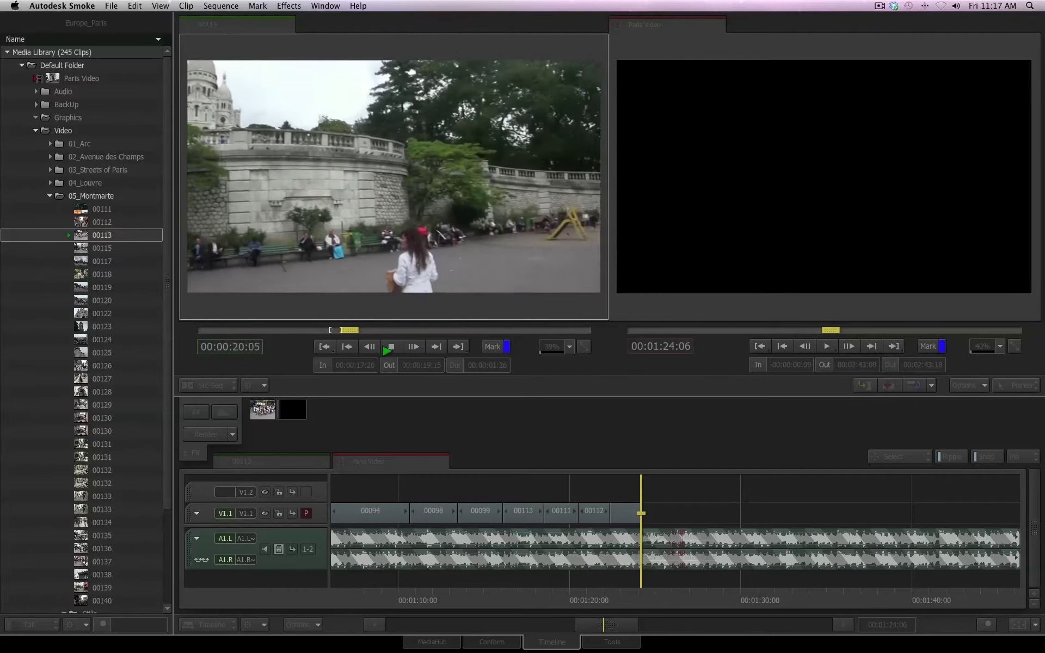
pyautogui.press('space')
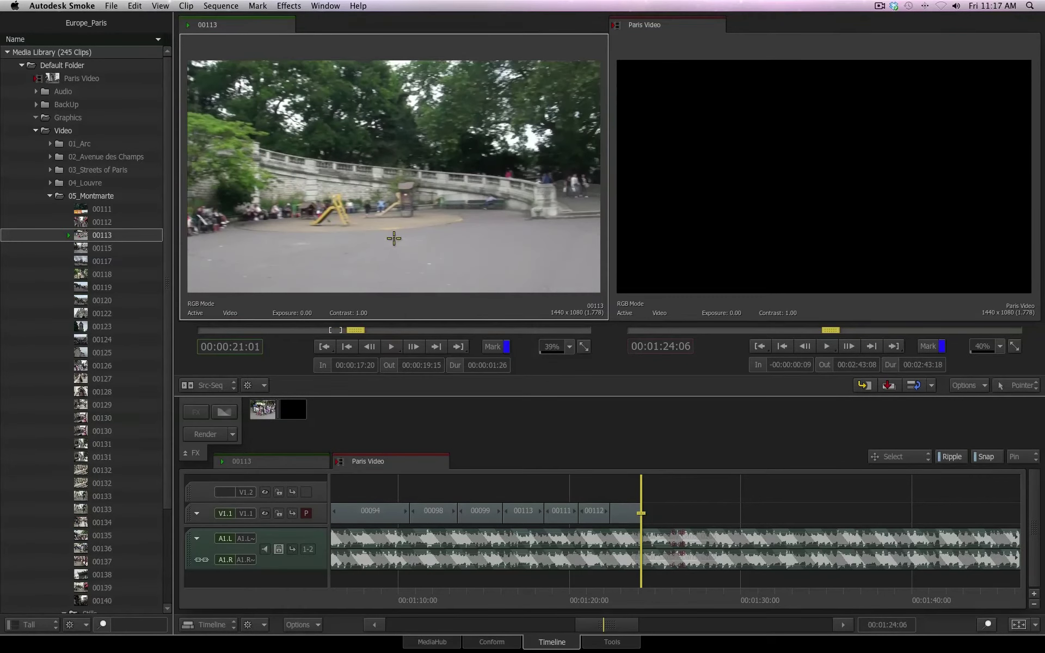
pyautogui.press('F10')
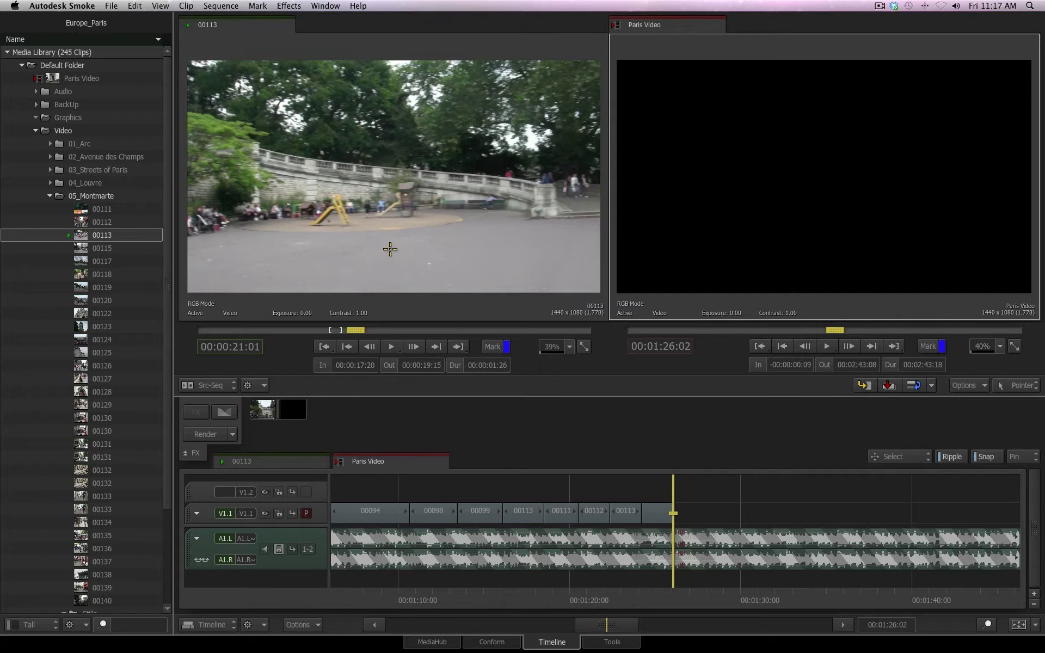
# Mark source clip 00113 from 00:00:27:00 to 00:00:29:12 and overwrite that range into Paris Video at 00:01:26:02
pyautogui.press('space')
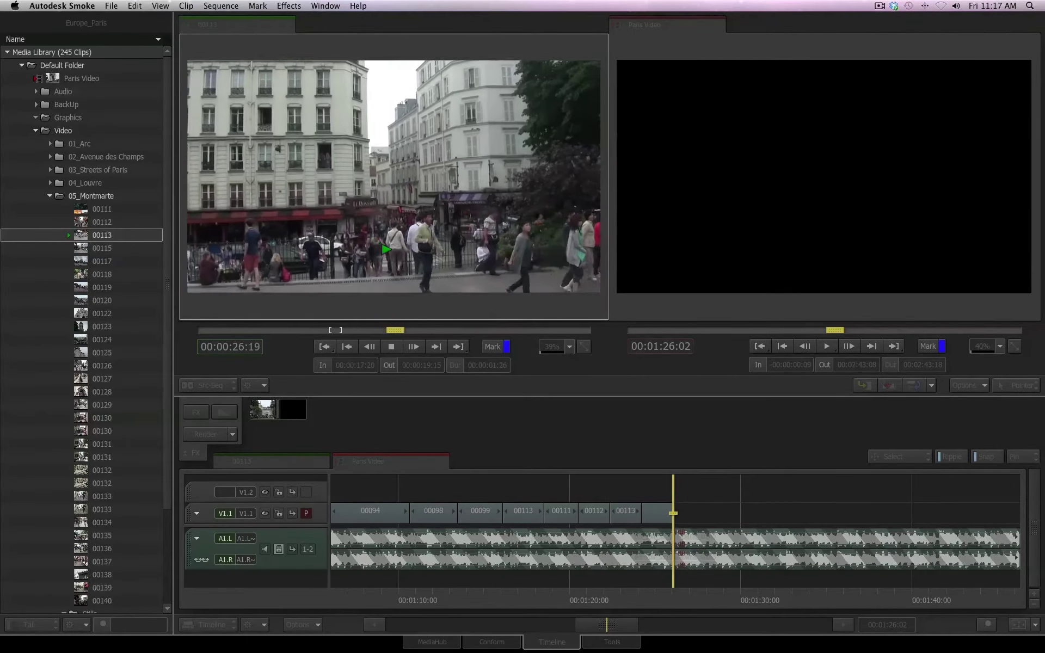
pyautogui.press('i')
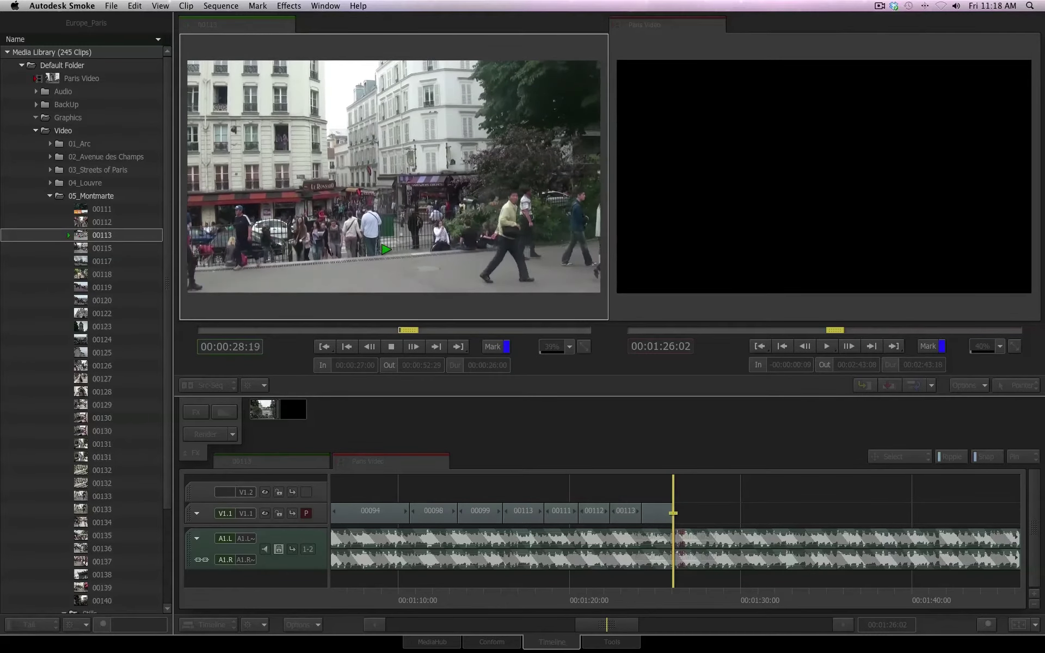
pyautogui.press('space')
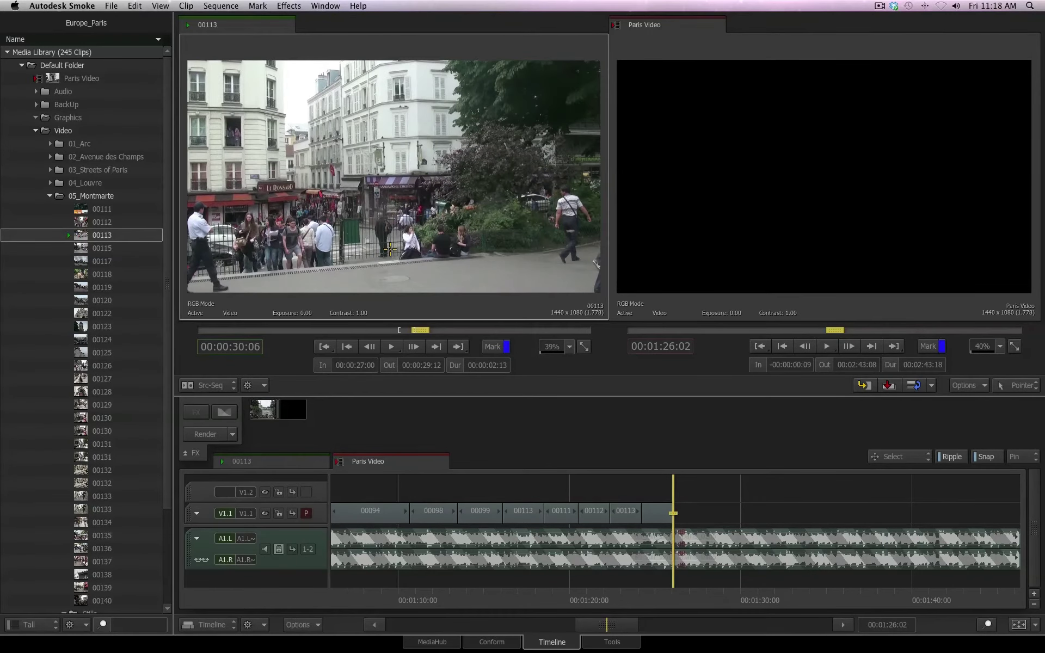
pyautogui.press('F10')
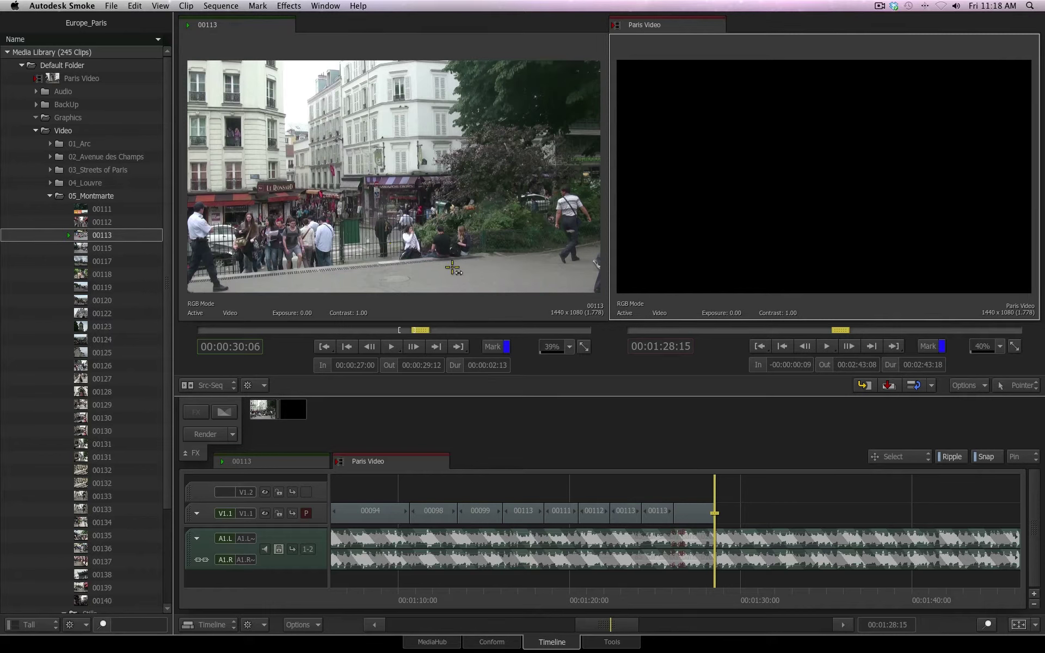
# Load clip 00115, mark it from 00:00:03:21 to 00:00:05:21, and create a subclip of the marked range
pyautogui.click(95, 247)
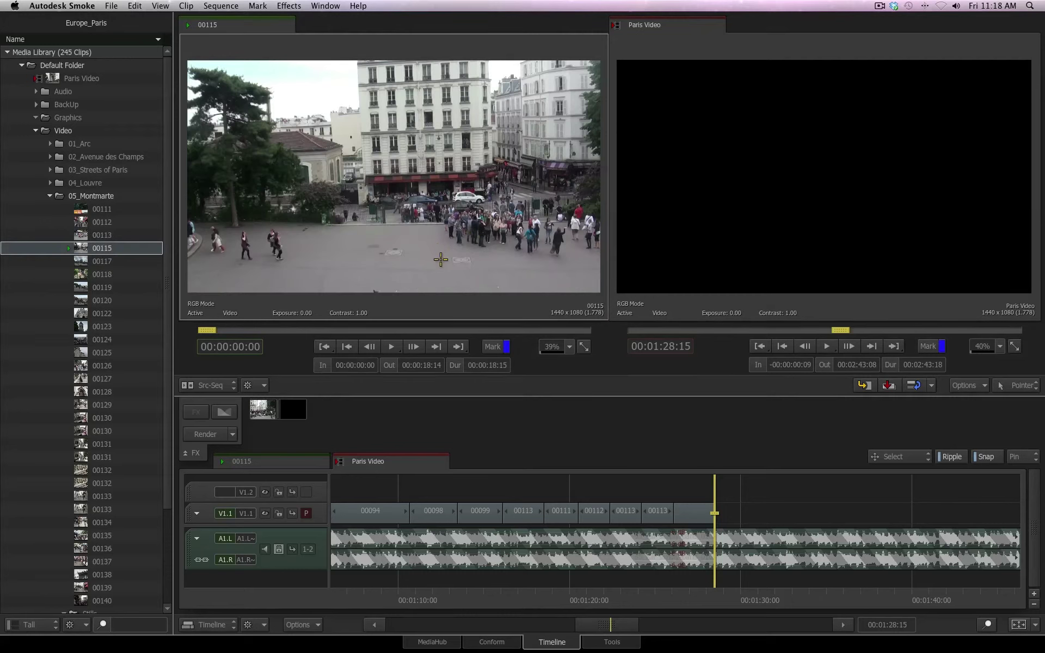
pyautogui.press('space')
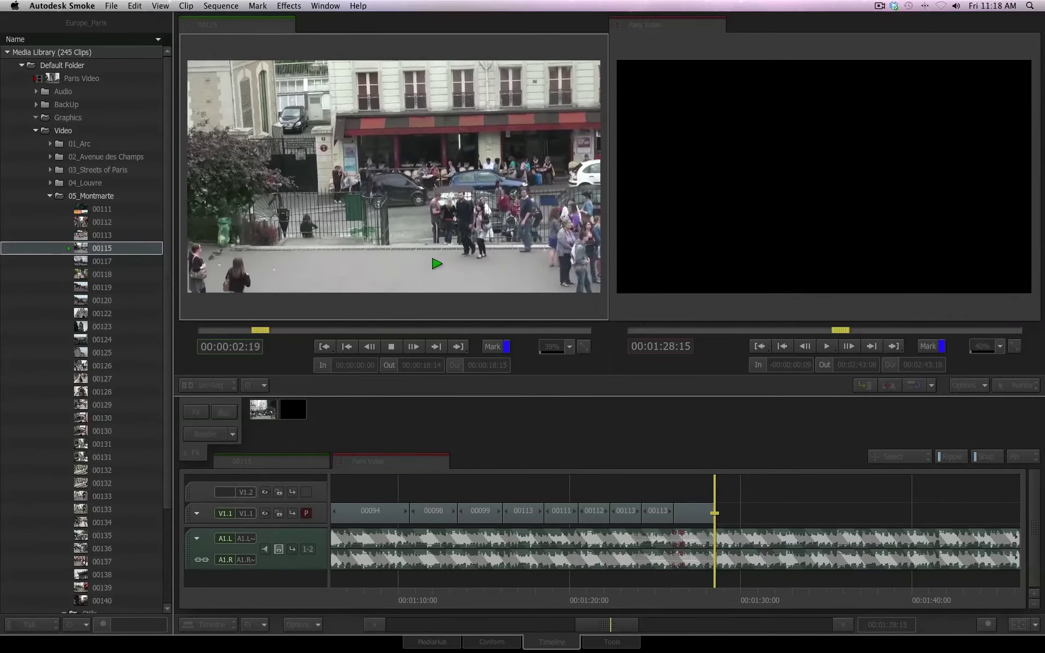
pyautogui.press('i')
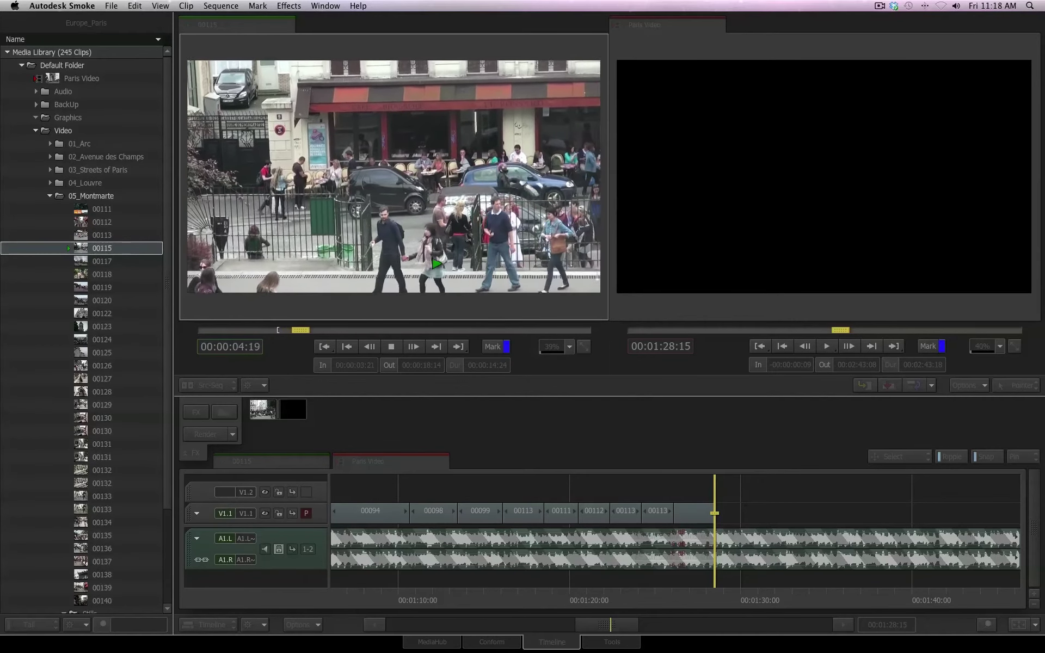
pyautogui.press('o')
pyautogui.press('space')
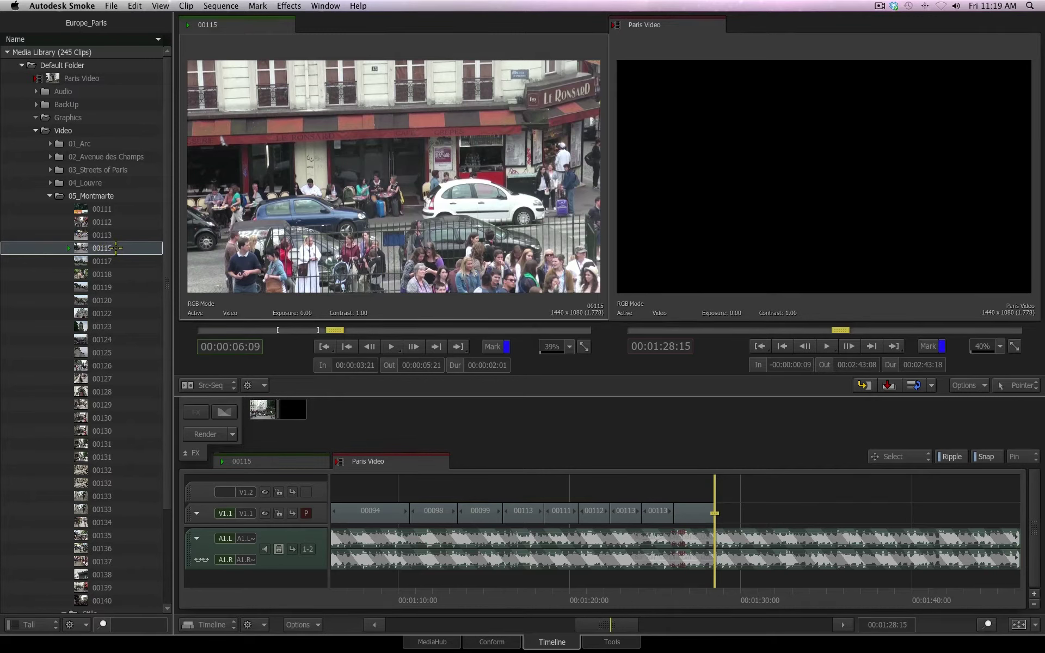
pyautogui.click(185, 6)
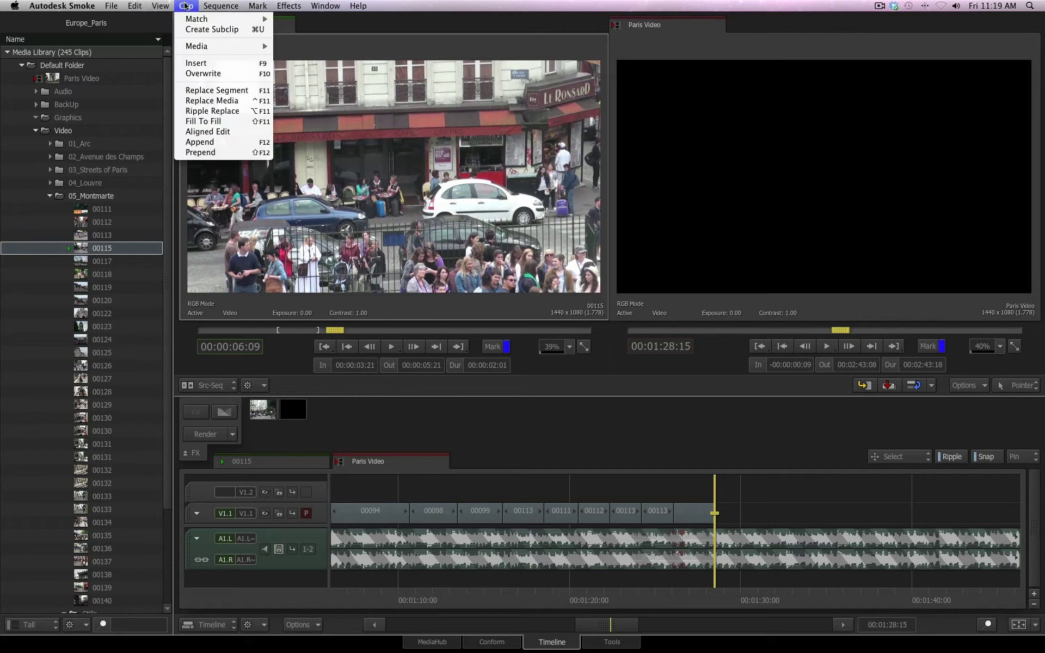
pyautogui.click(201, 30)
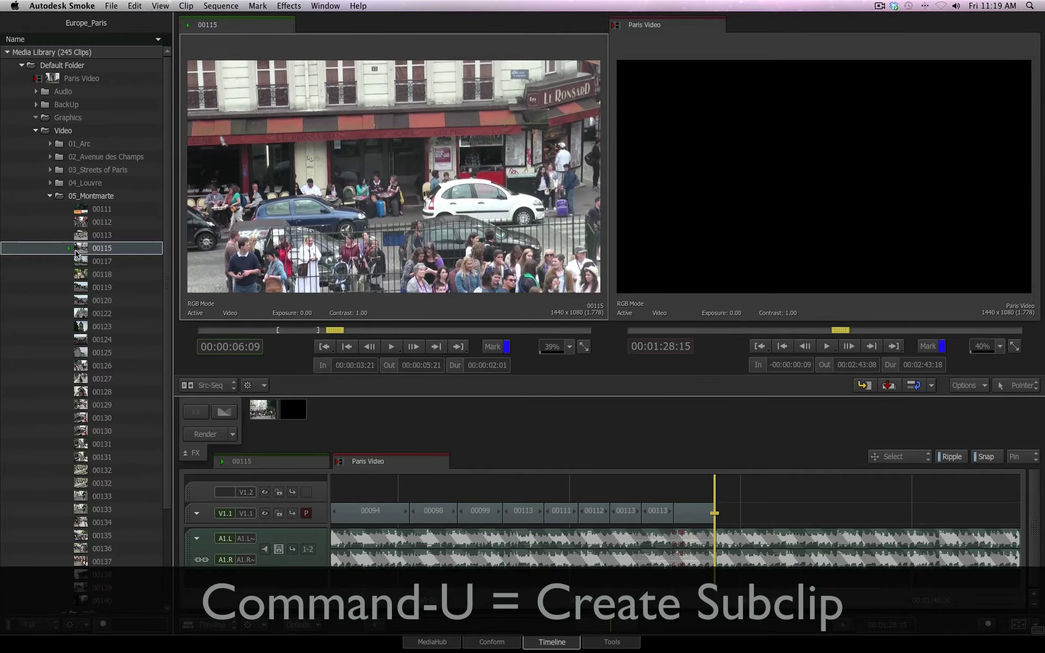
# Create a subclip of clip 00115's marked range and overwrite it into Paris Video at 00:01:28:15
pyautogui.press('super+u')
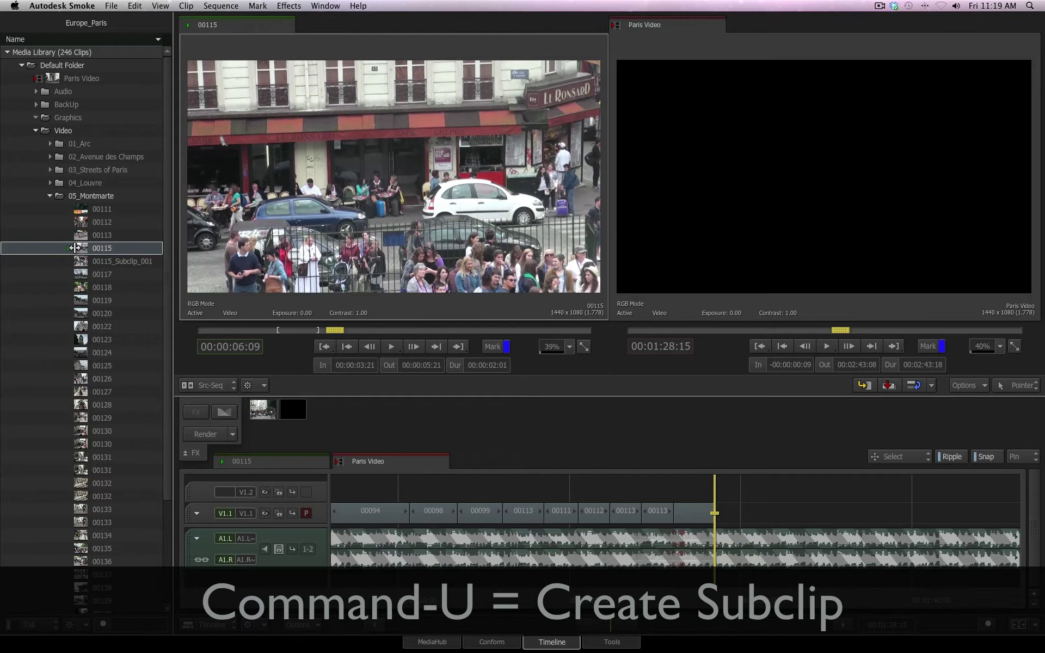
pyautogui.click(138, 261)
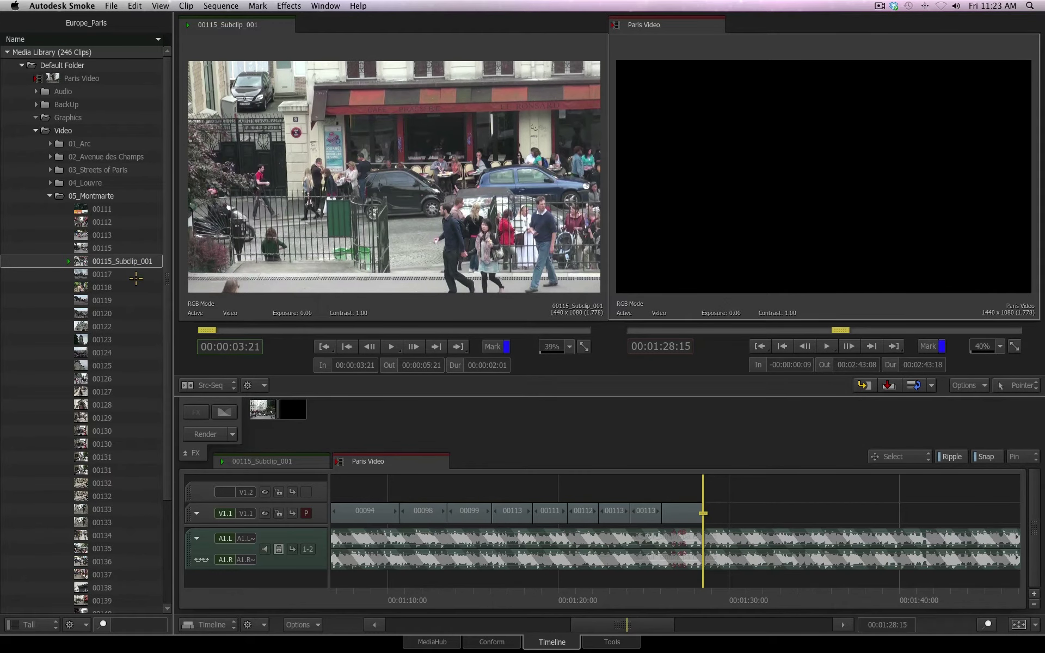
pyautogui.press('F10')
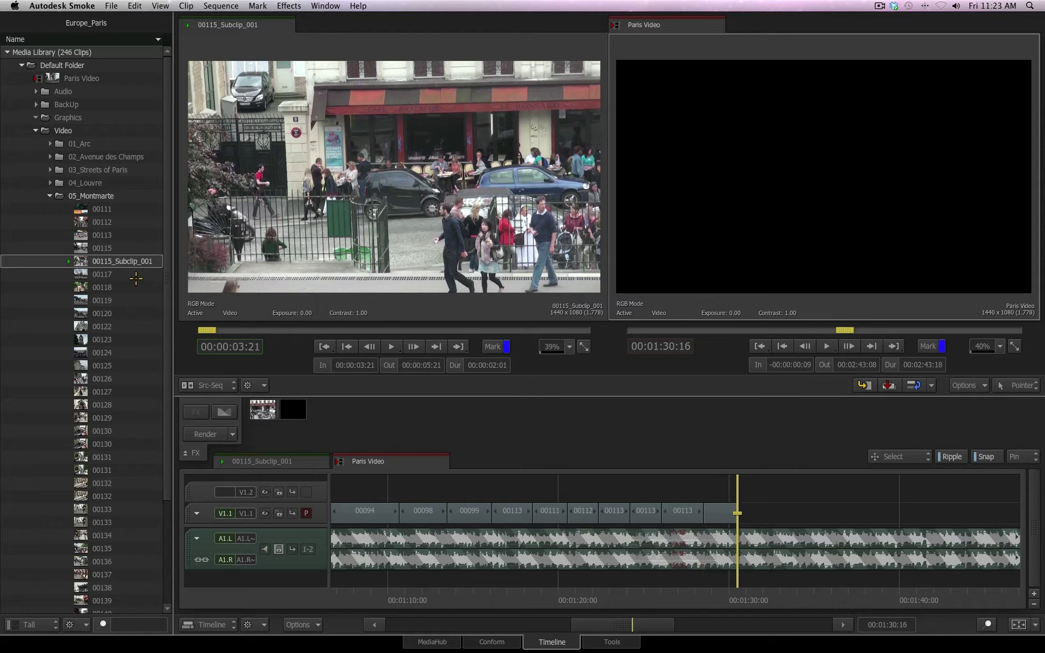
pyautogui.click(721, 512)
pyautogui.moveTo(634, 626); pyautogui.dragTo(640, 485)
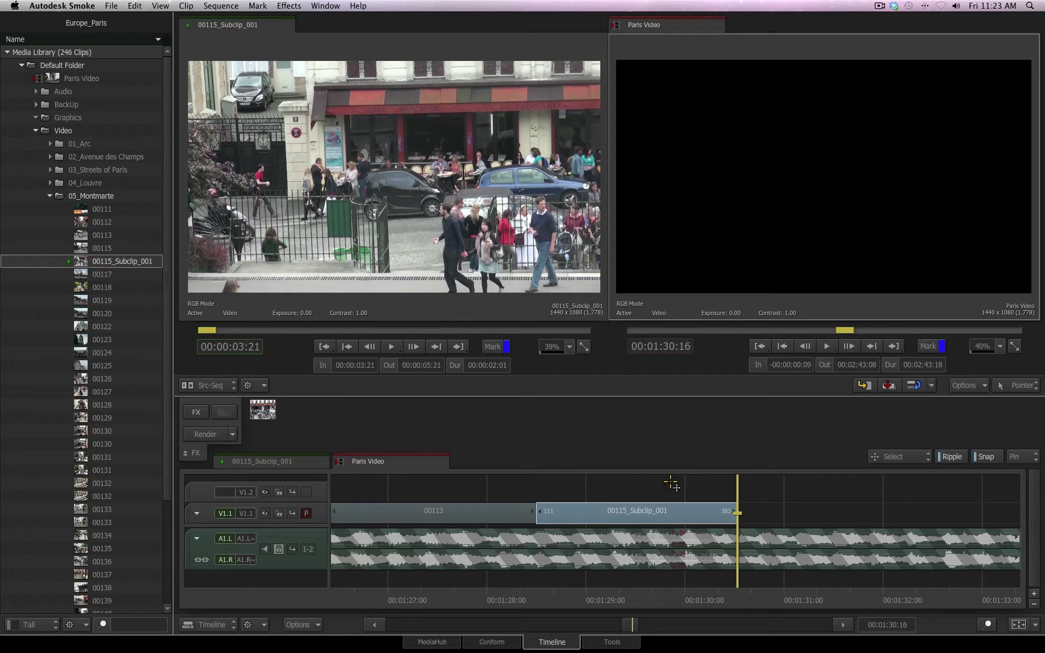
# Load clip 00115 and mark it from 00:00:12:09 to 00:00:15:03
pyautogui.click(118, 263)
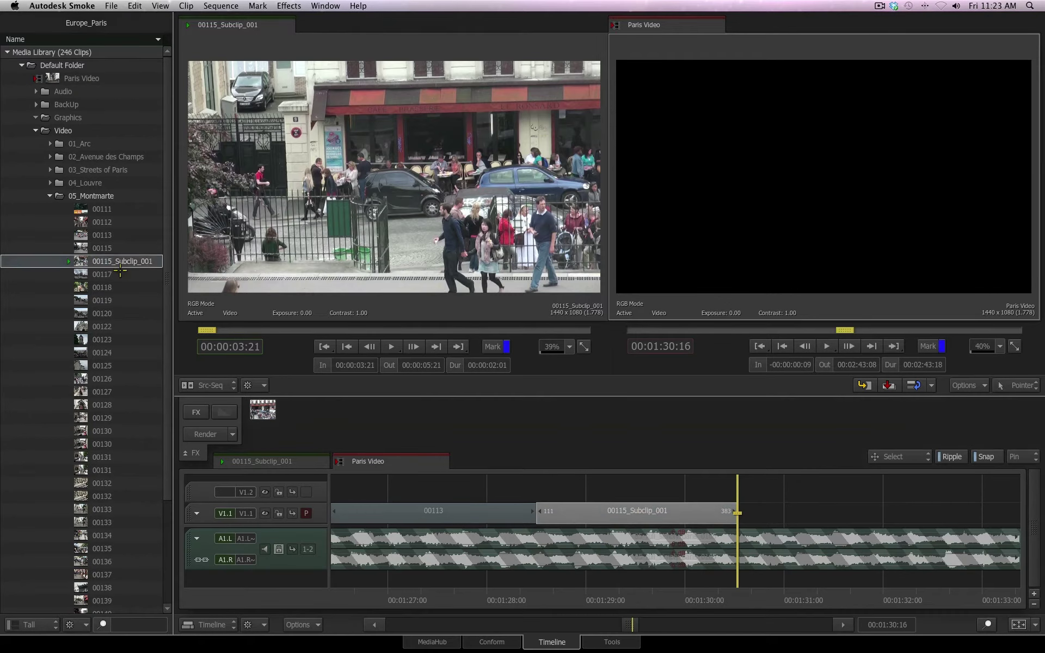
pyautogui.click(119, 248)
pyautogui.moveTo(384, 330); pyautogui.dragTo(457, 330)
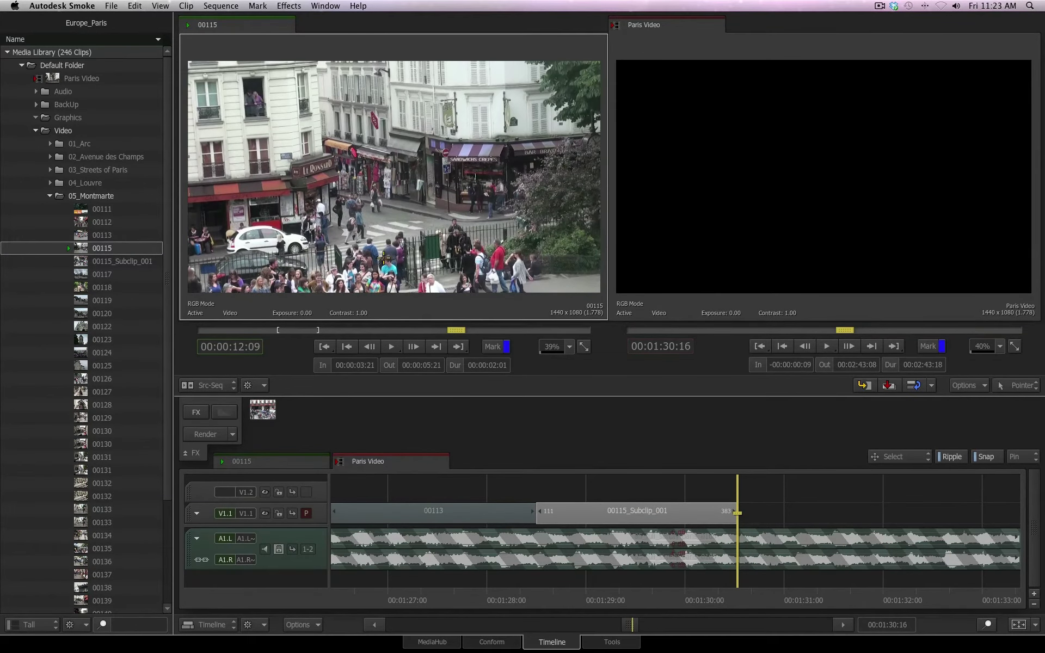
pyautogui.press('i')
pyautogui.press('space')
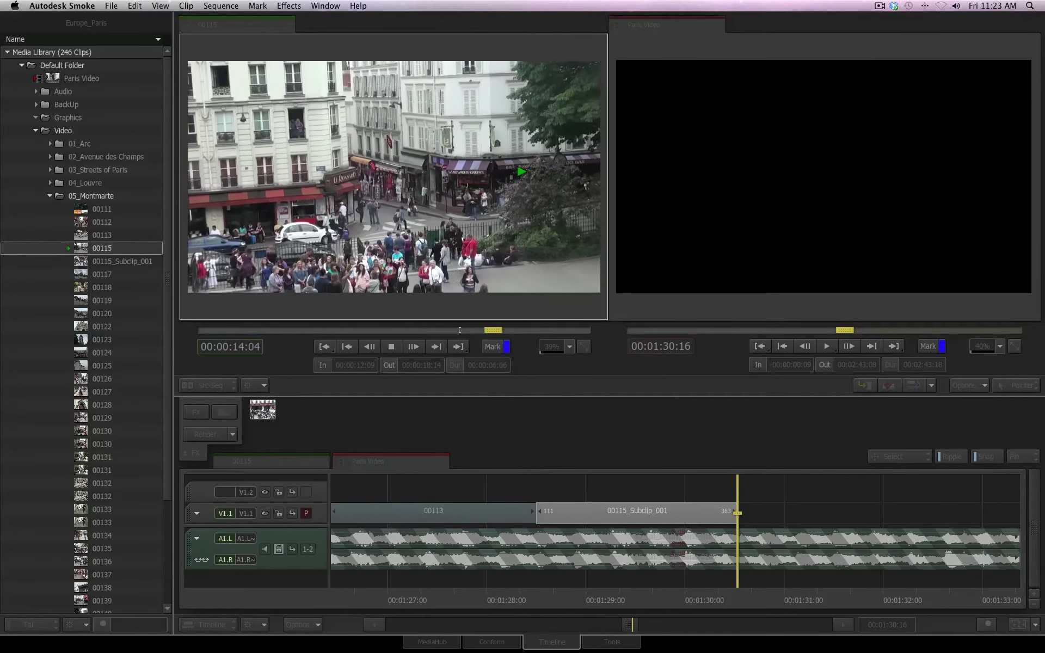
pyautogui.press('o')
pyautogui.press('space')
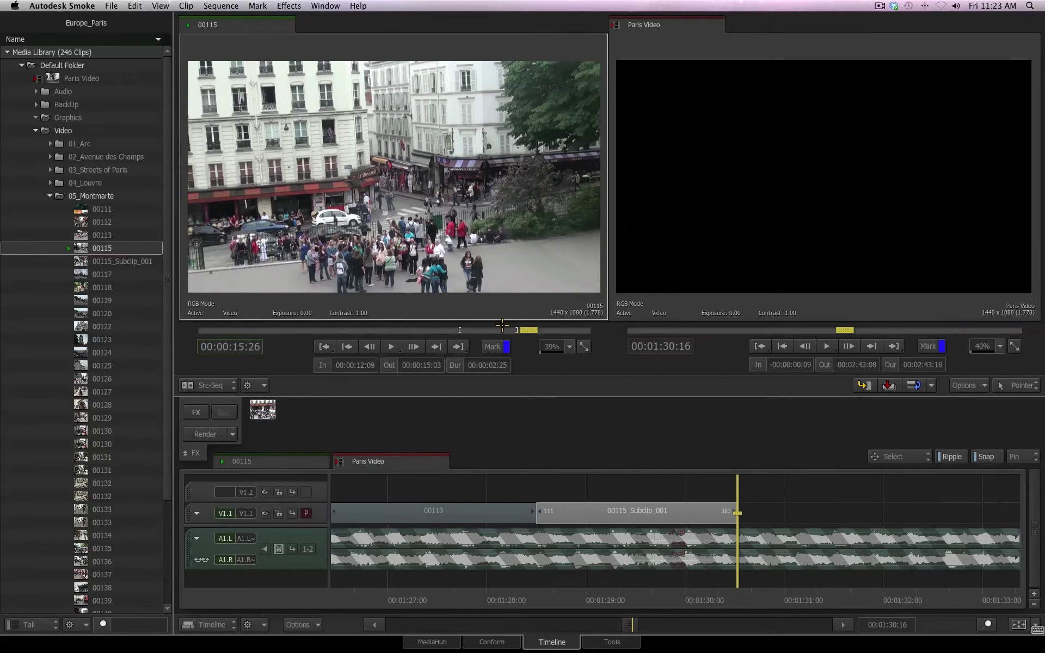
# Create a second subclip from clip 00115's new marked range and overwrite it into Paris Video at 00:01:30:16
pyautogui.hotkey('ctrl', 'u')
pyautogui.click(118, 275)
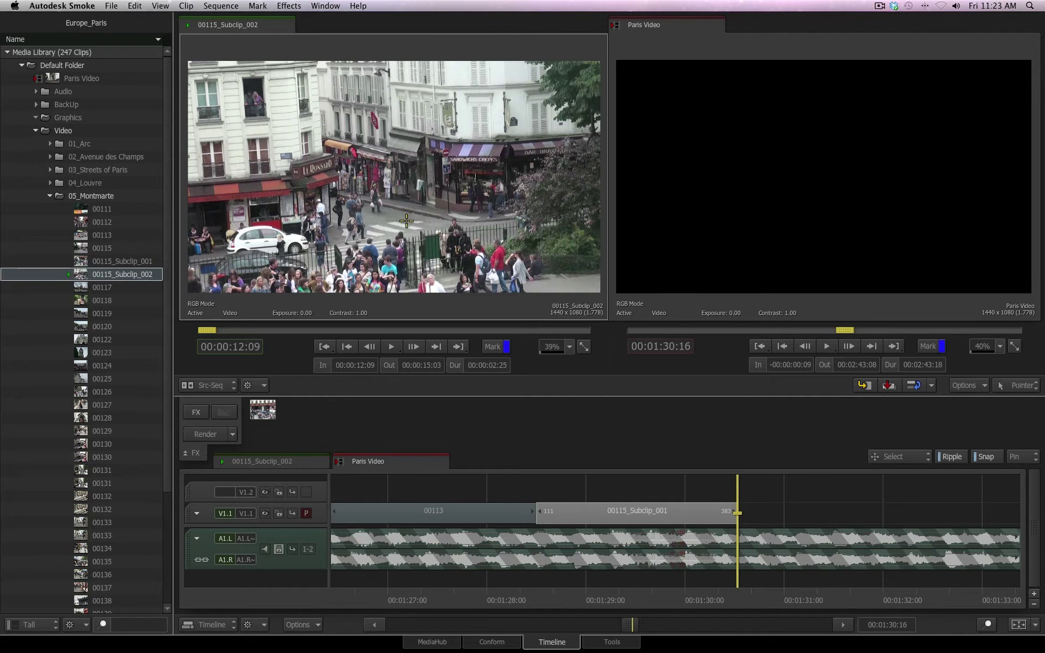
pyautogui.press('F10')
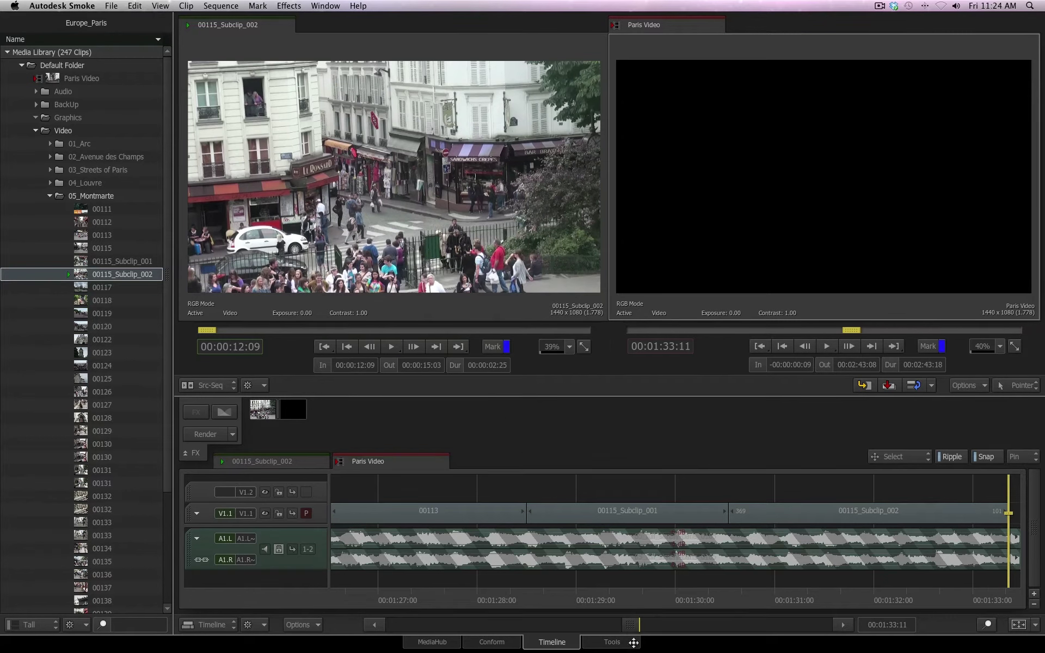
# Mark the Paris Video sequence from 00:01:08:05 to 00:01:27:12
pyautogui.moveTo(607, 623); pyautogui.dragTo(617, 626)
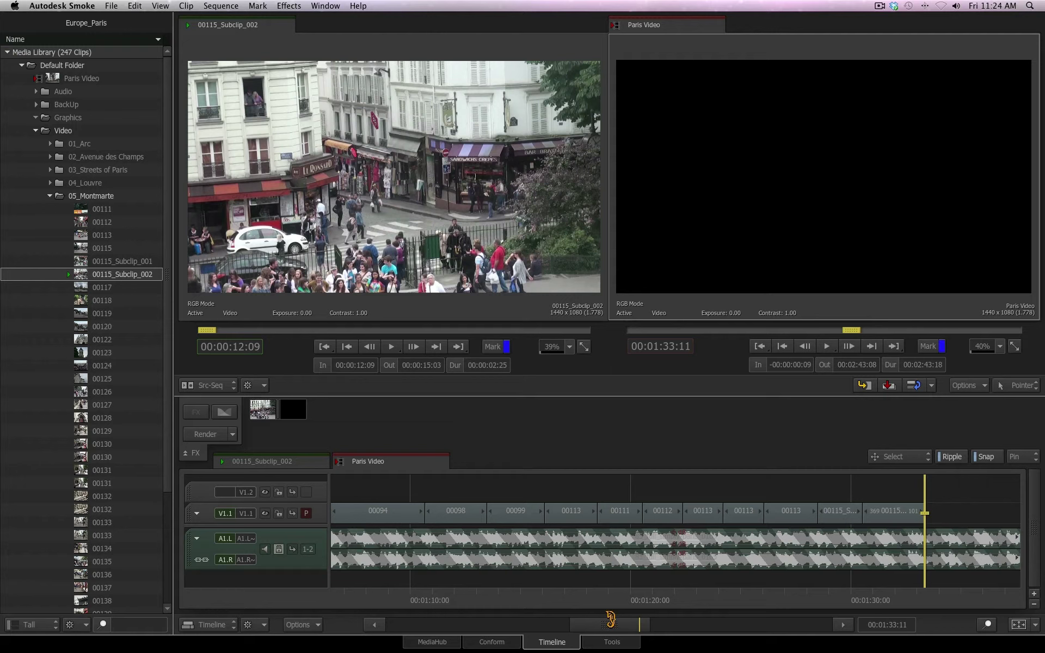
pyautogui.moveTo(893, 596); pyautogui.dragTo(380, 629)
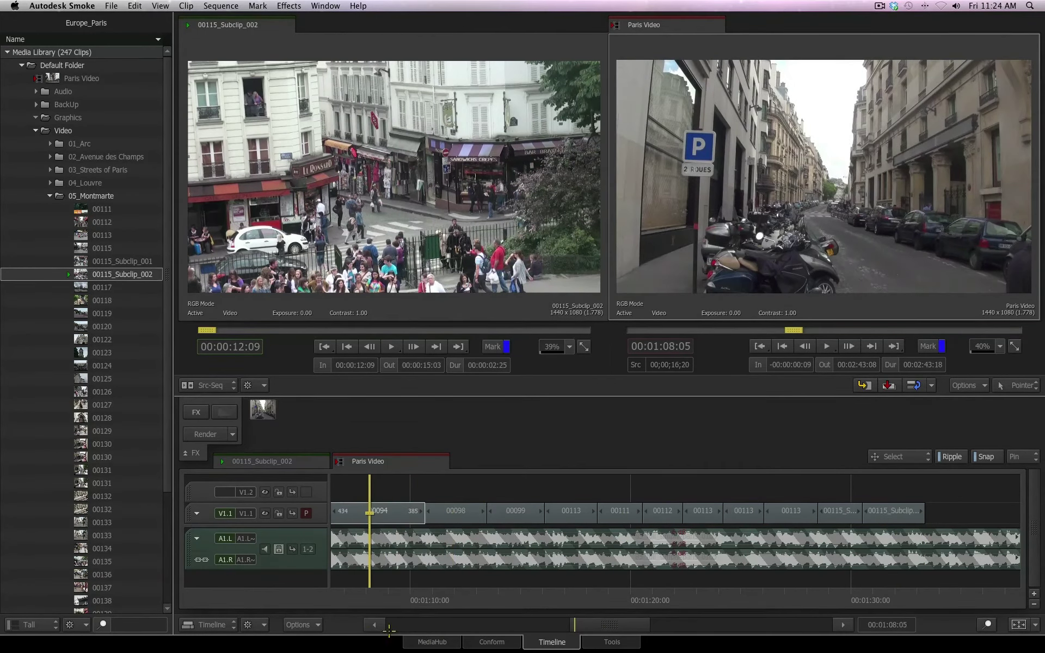
pyautogui.press('i')
pyautogui.moveTo(450, 593); pyautogui.dragTo(793, 591)
pyautogui.press('o')
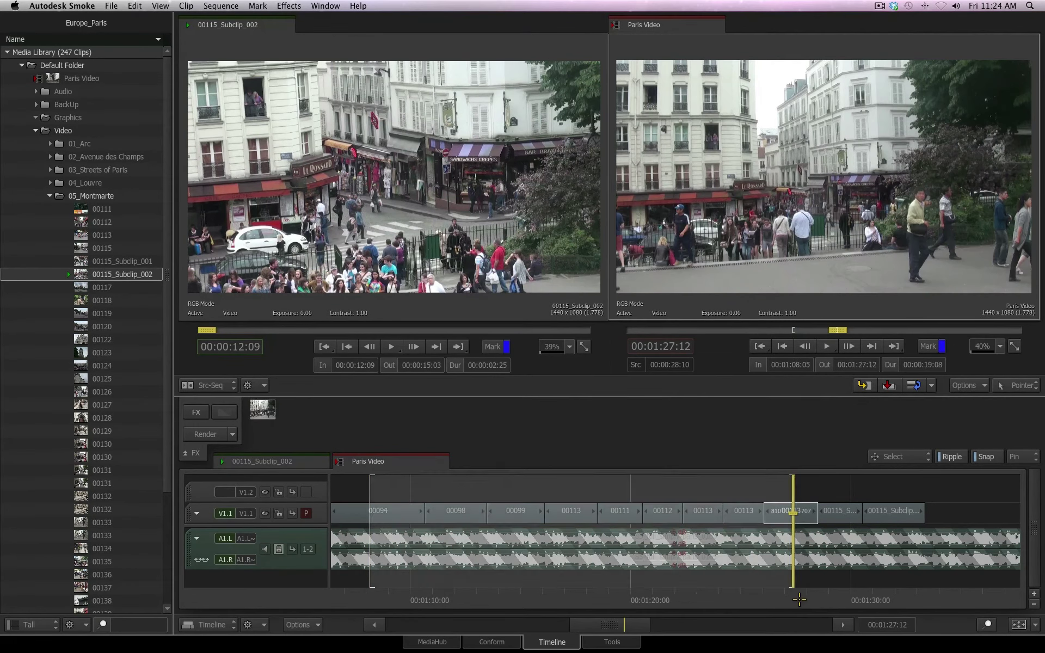
# Create a subclip of the marked Paris Video range, load it as the source, and show its timeline
pyautogui.click(185, 5)
pyautogui.moveTo(326, 6)
pyautogui.click(410, 4)
pyautogui.scroll(-6, 127, 485)
pyautogui.click(127, 483)
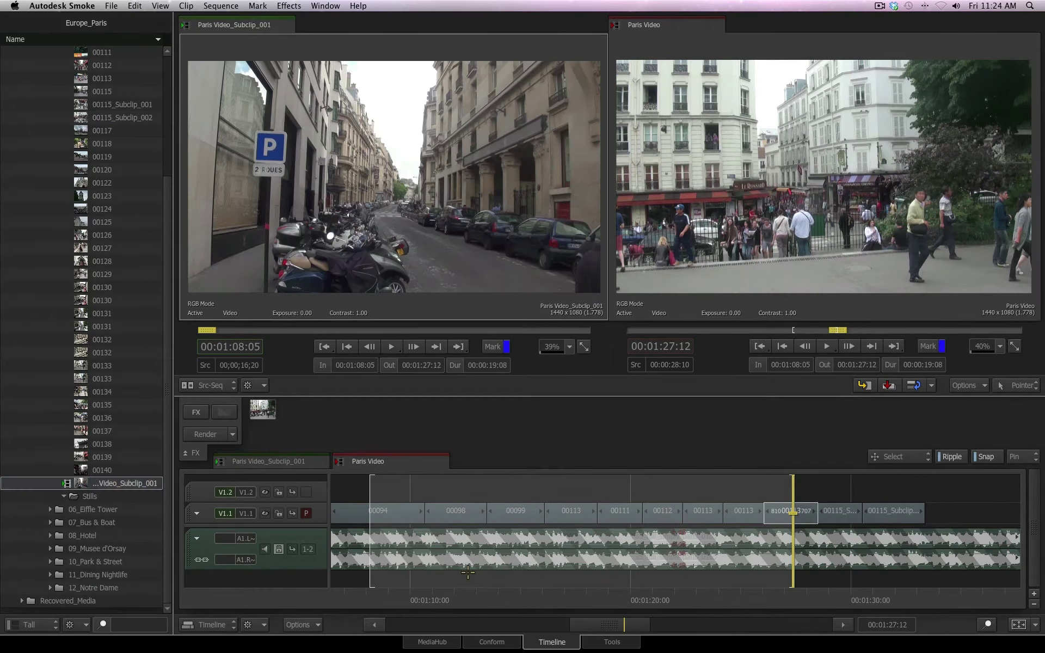
pyautogui.click(254, 461)
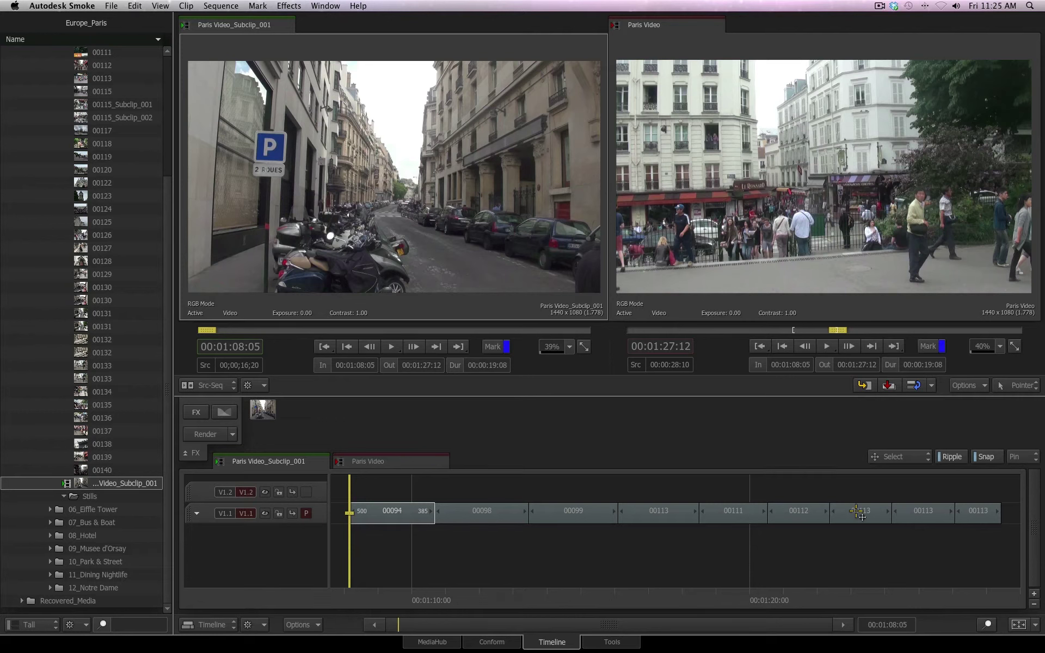
# Create another subclip from the same marked Paris Video range, load it, and check its video and audio tracks
pyautogui.click(426, 455)
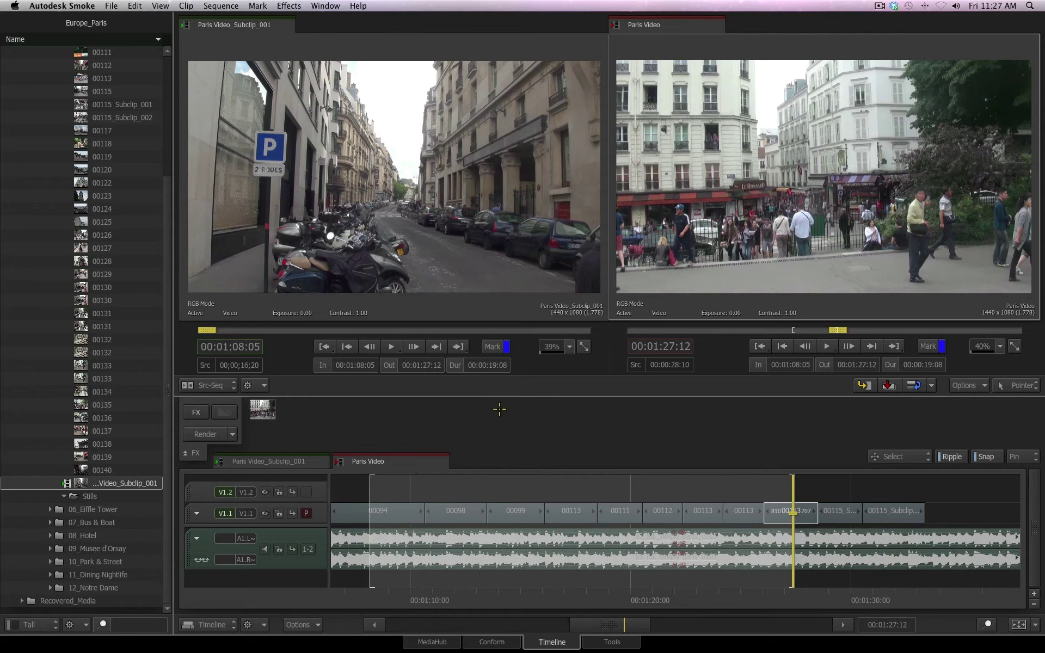
pyautogui.press('super+u')
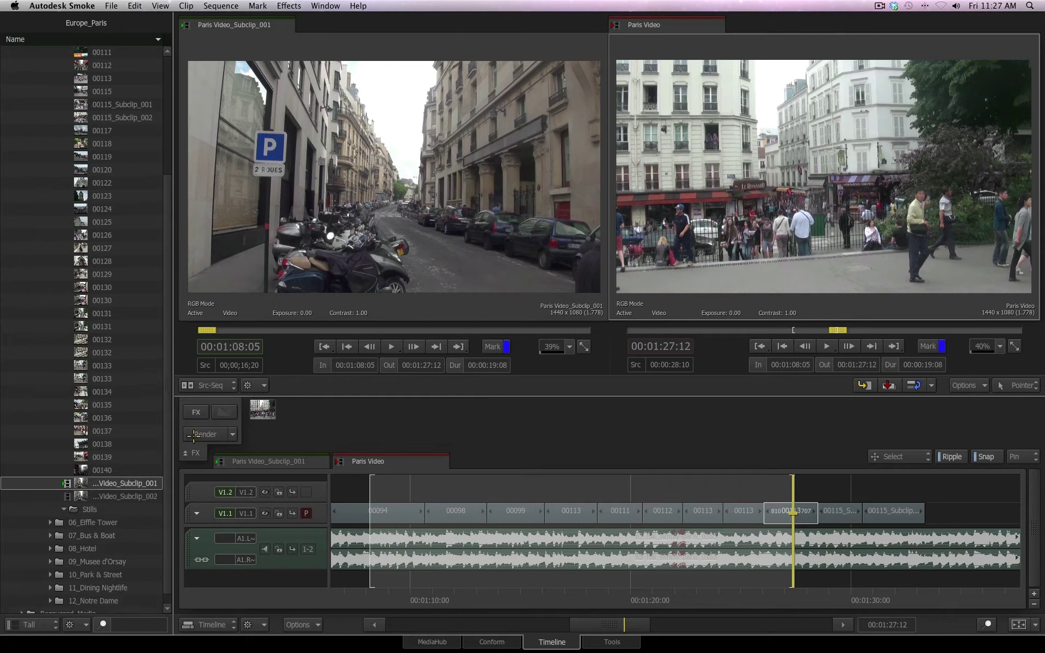
pyautogui.click(136, 496)
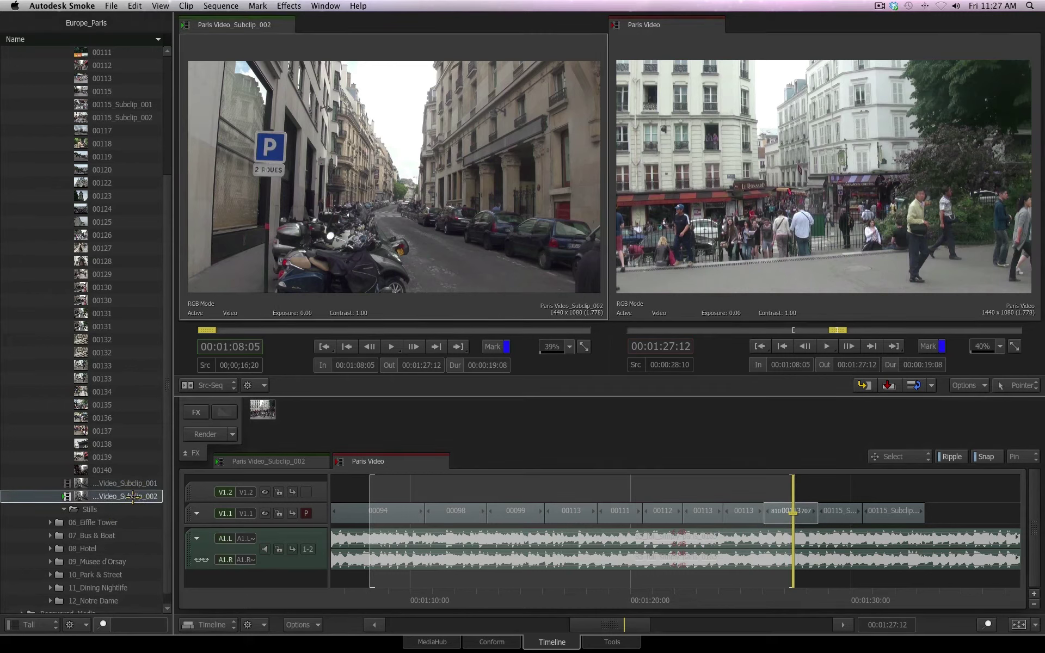
pyautogui.click(259, 462)
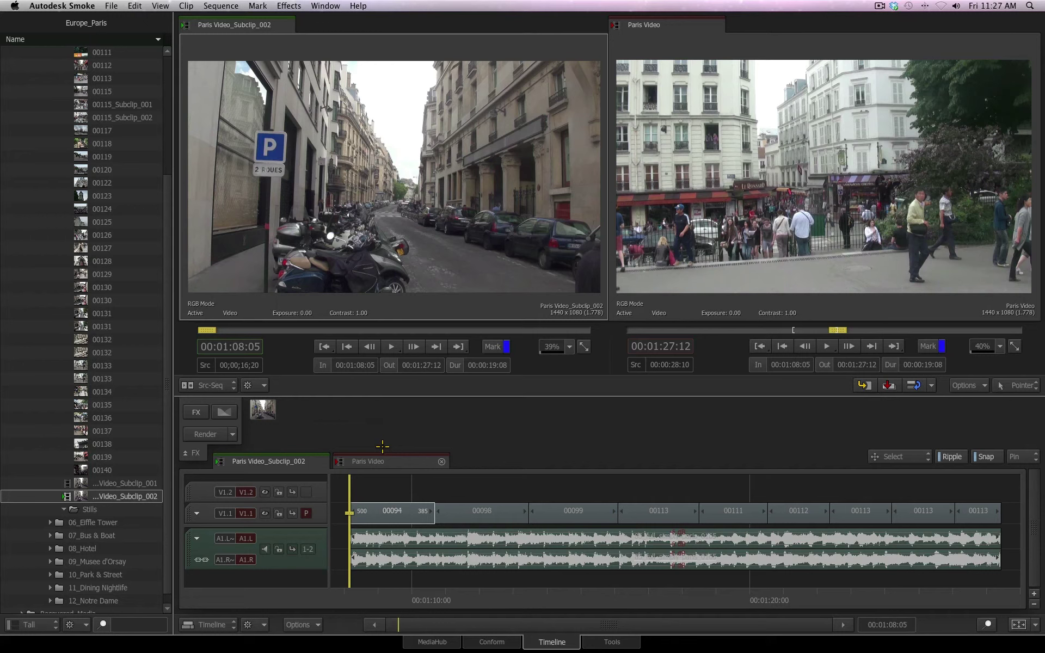
# Delete the Paris Video subclips from the media library and clear the sequence's In and Out marks
pyautogui.click(375, 462)
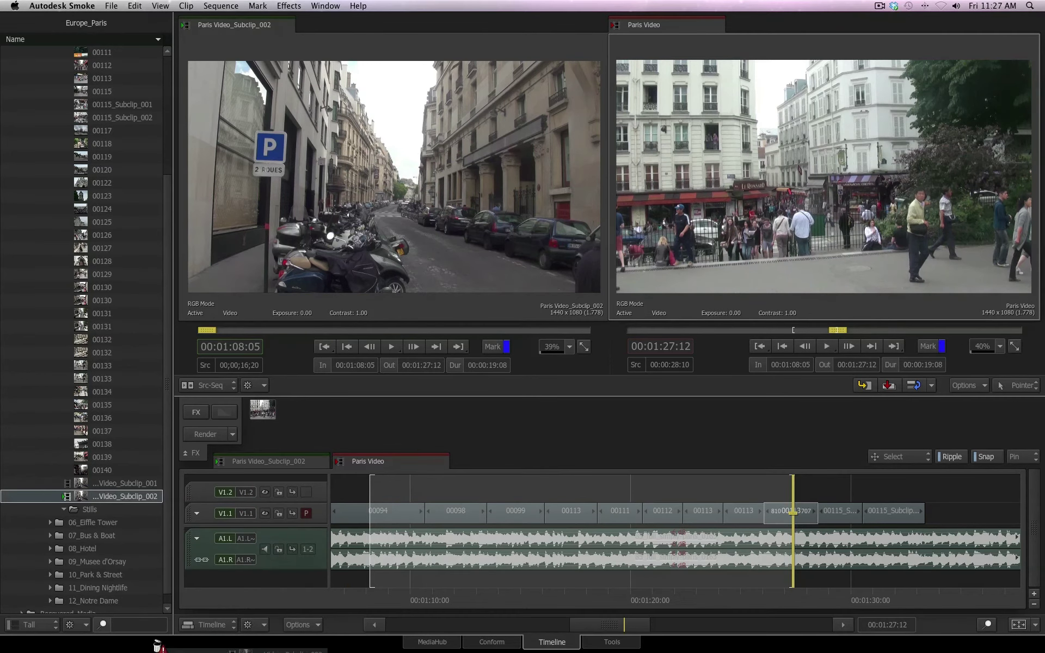
pyautogui.moveTo(130, 483); pyautogui.dragTo(156, 641)
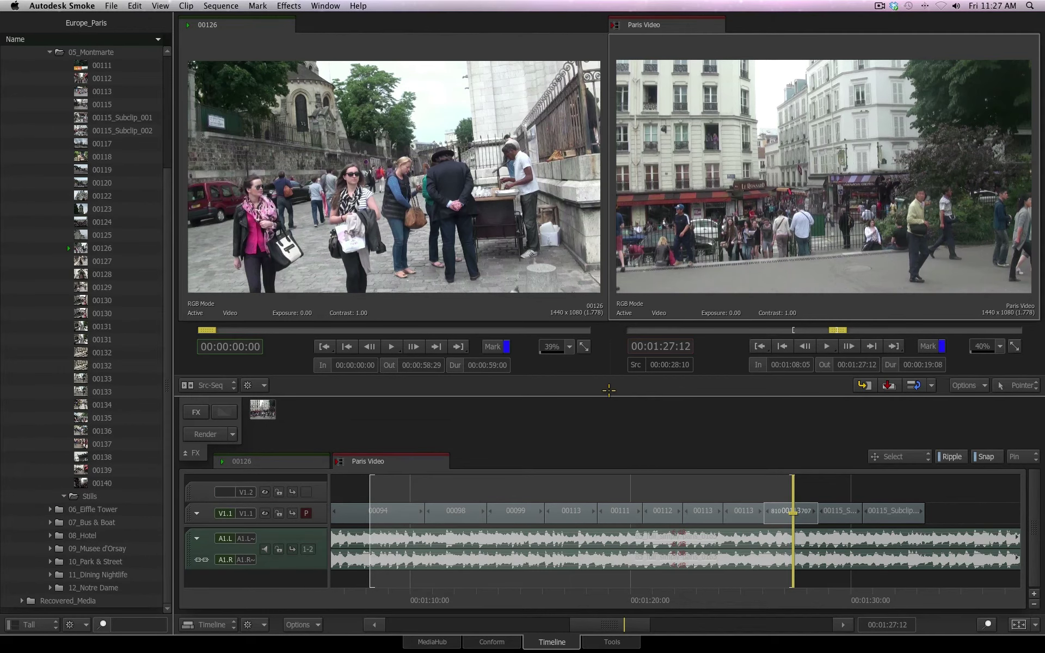
pyautogui.hotkey('alt', 'x')
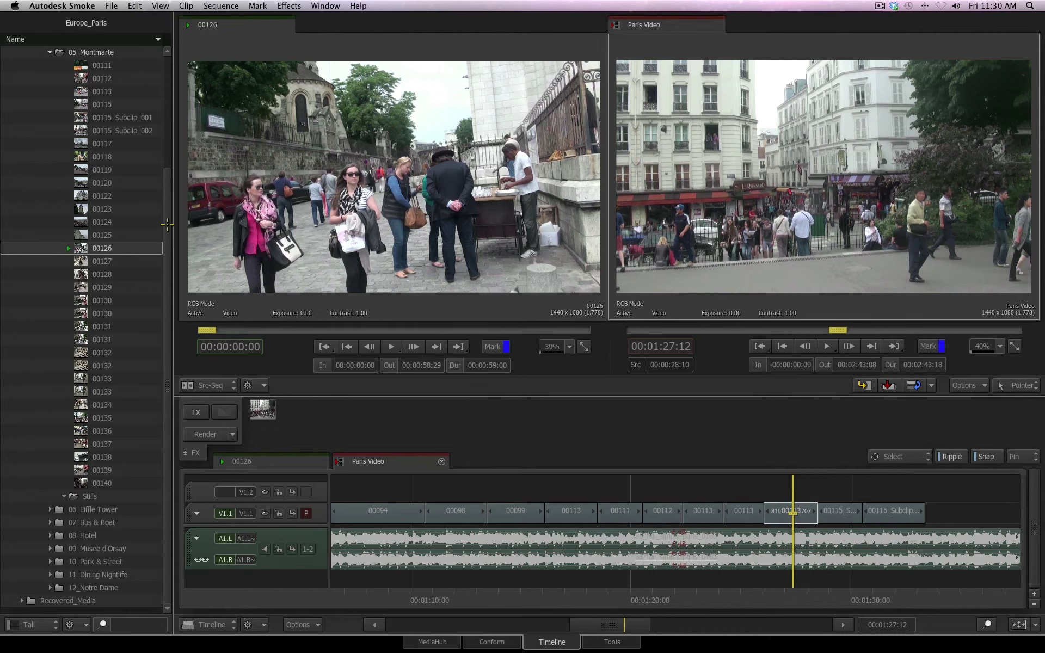
# Load clip 00125 and mark it from 00;00;09;00 to 00;00;11;17
pyautogui.scroll(1, 119, 220)
pyautogui.click(106, 243)
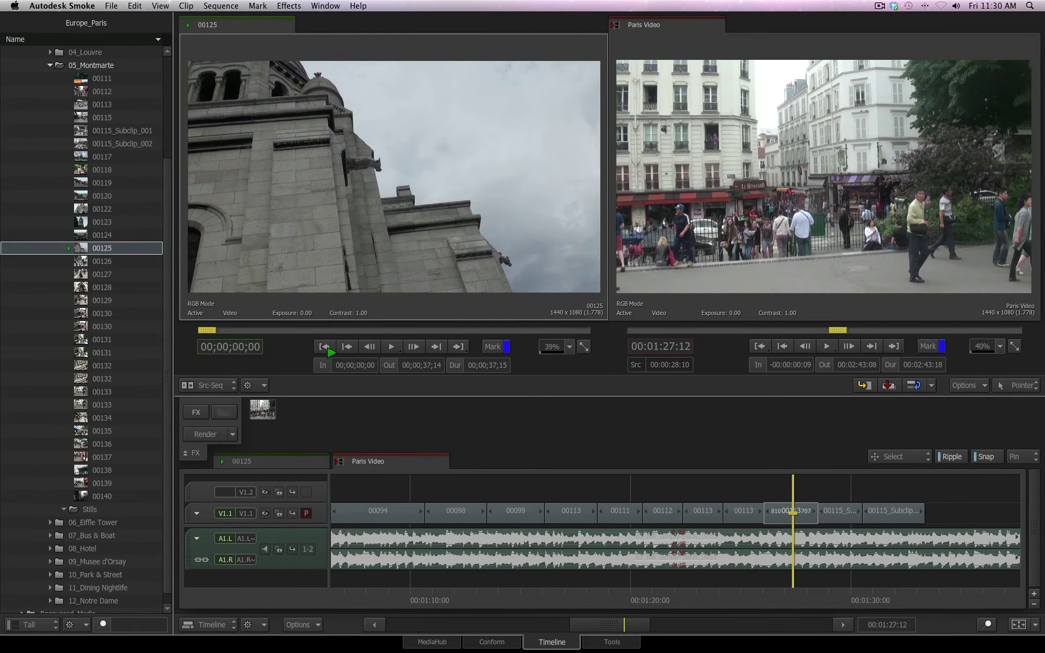
pyautogui.press('space')
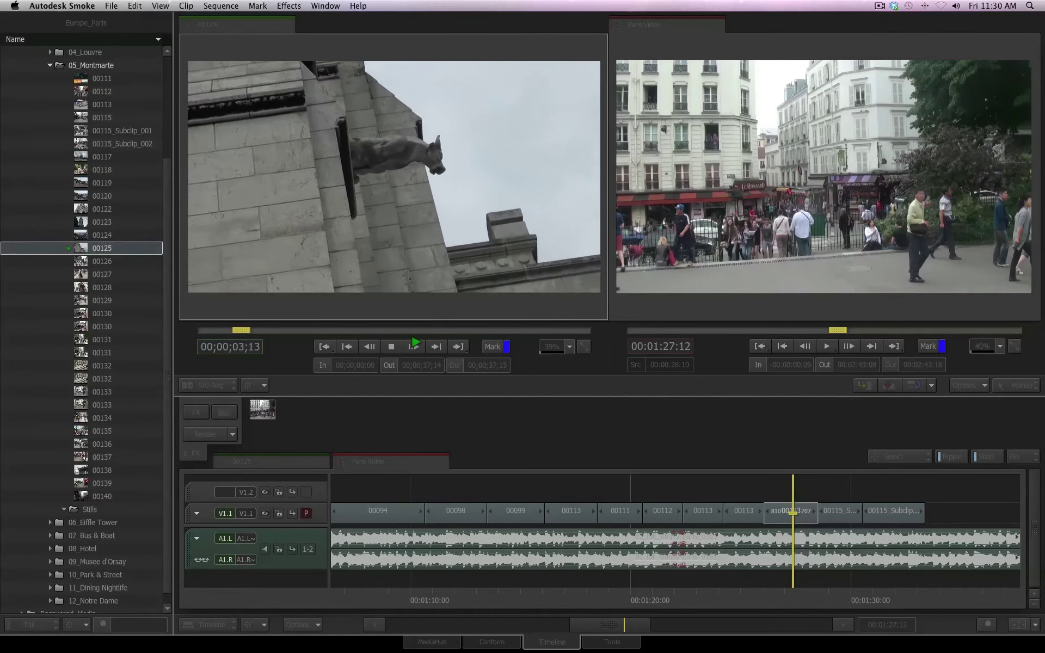
pyautogui.click(246, 331)
pyautogui.moveTo(274, 333); pyautogui.dragTo(296, 337)
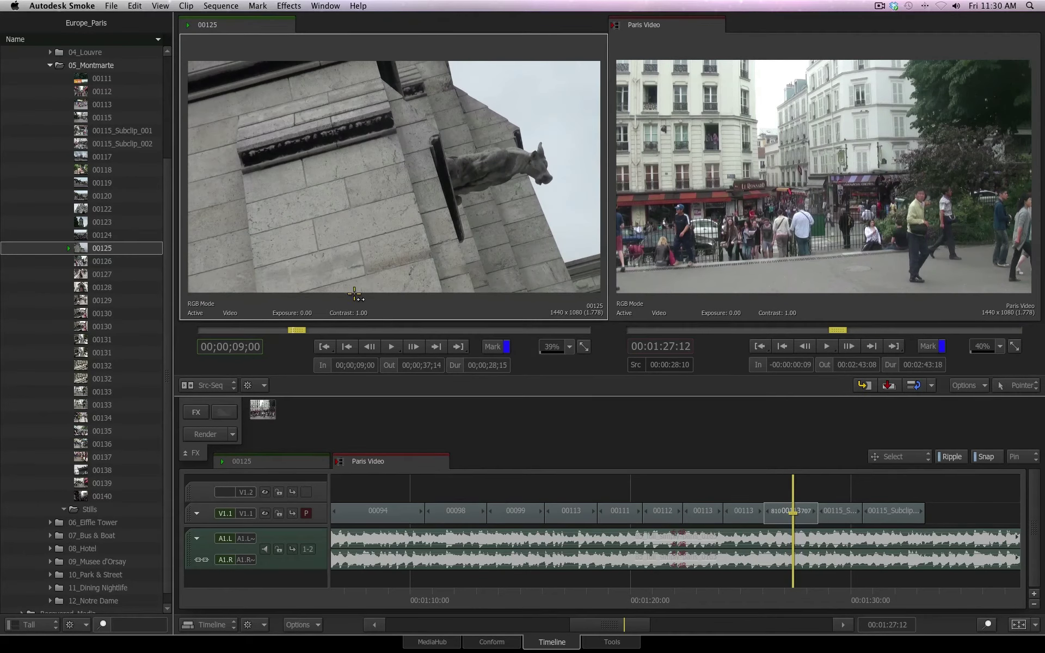
pyautogui.press('space')
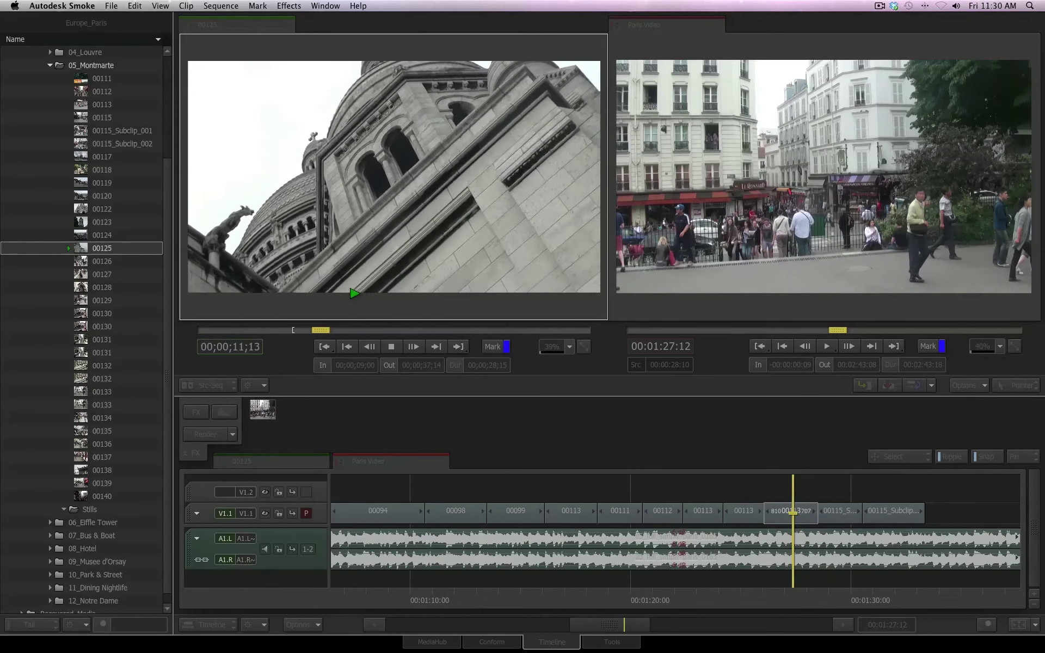
pyautogui.press('o')
pyautogui.press('space')
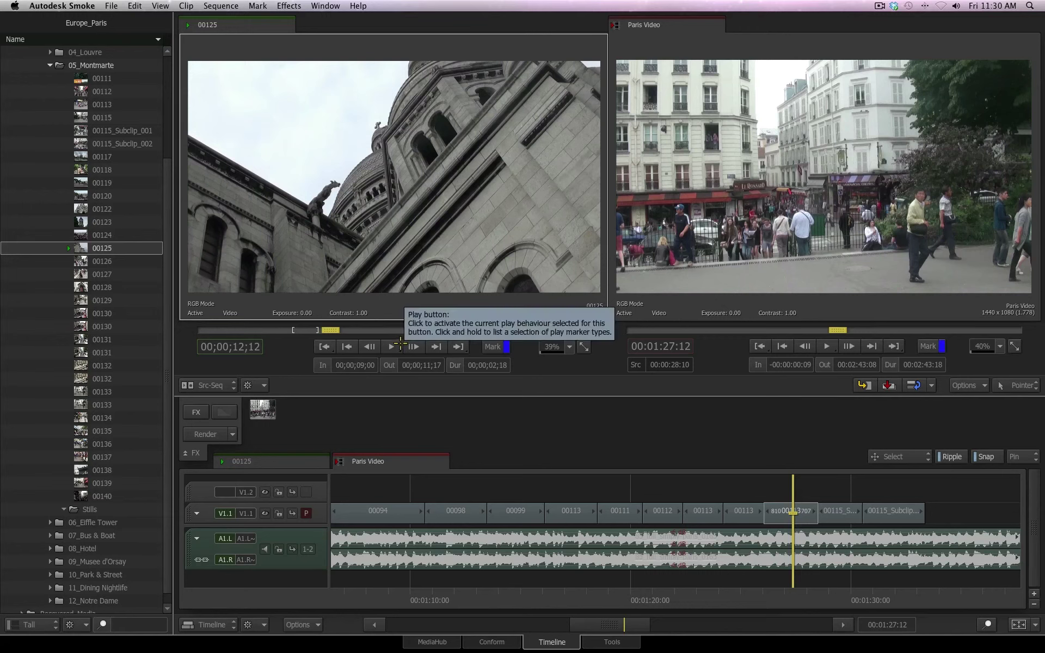
# Set the source player's playback mode to Loop and play clip 00125 from near its In mark
pyautogui.moveTo(331, 330); pyautogui.dragTo(295, 330)
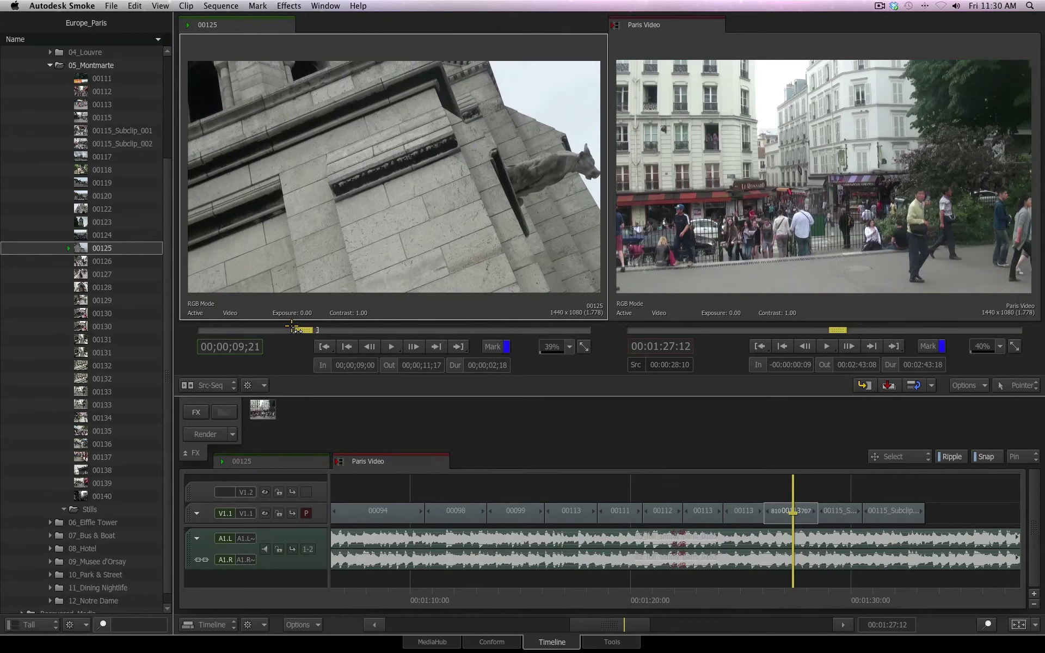
pyautogui.rightClick(399, 350)
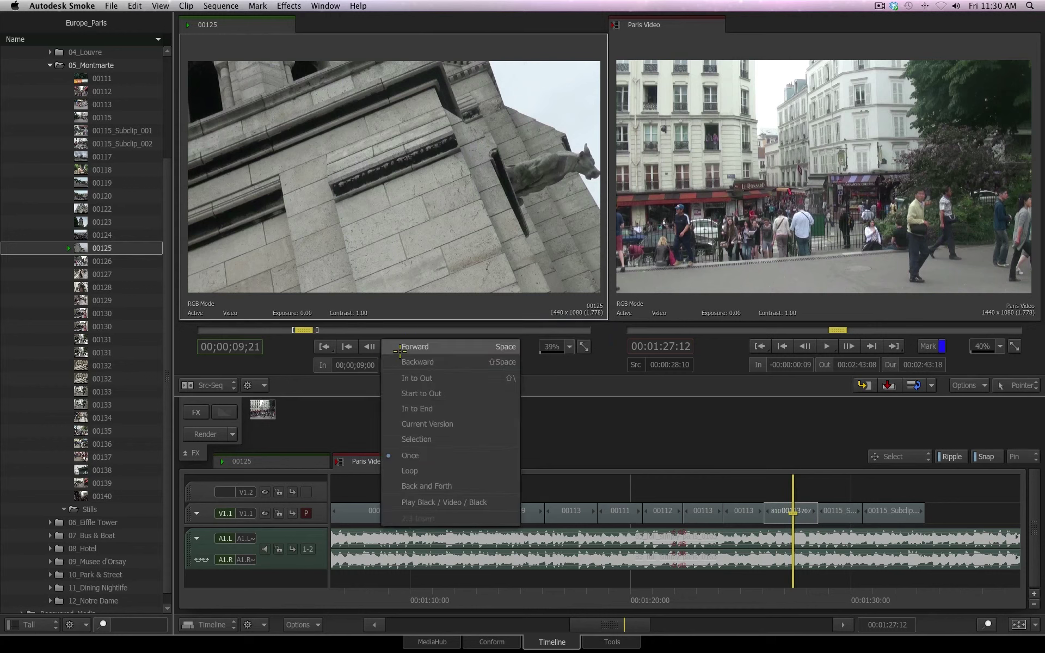
pyautogui.click(434, 471)
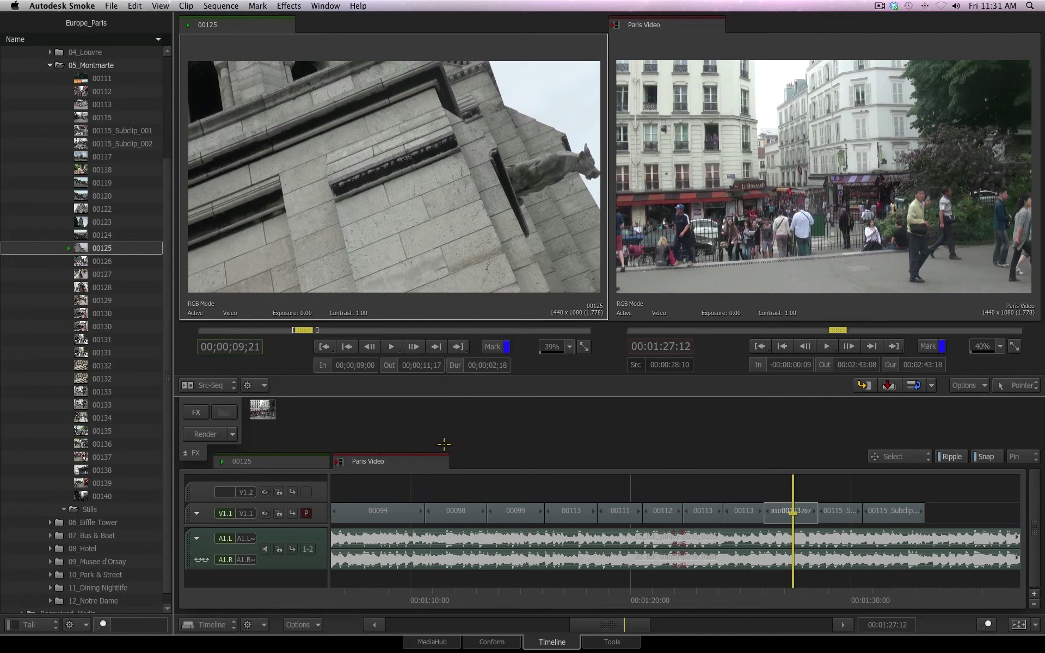
pyautogui.click(297, 330)
pyautogui.click(391, 346)
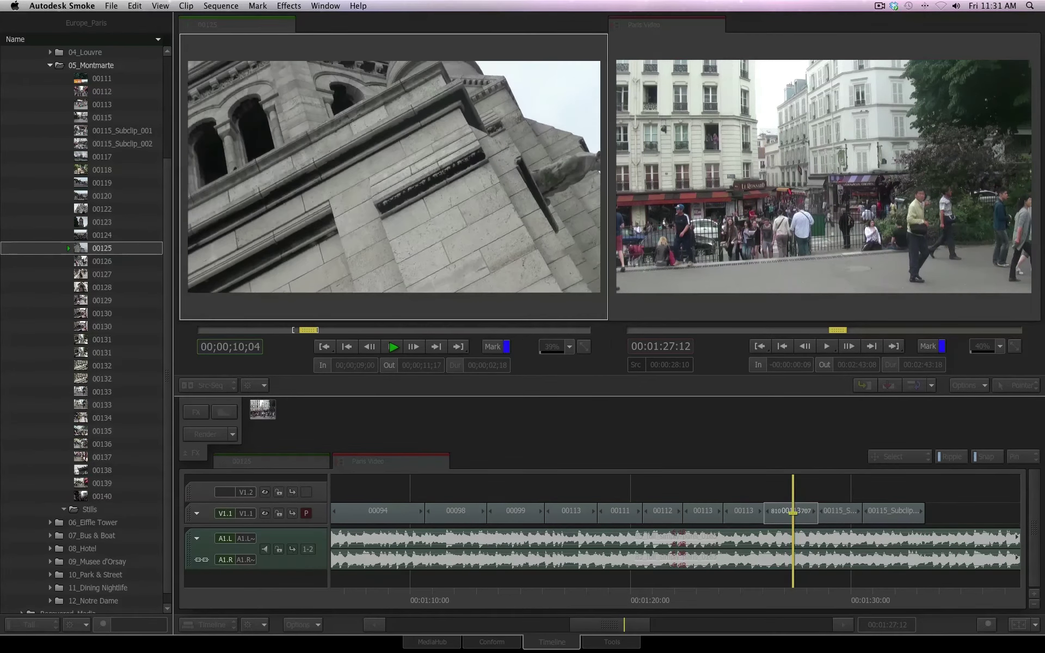
pyautogui.press('space')
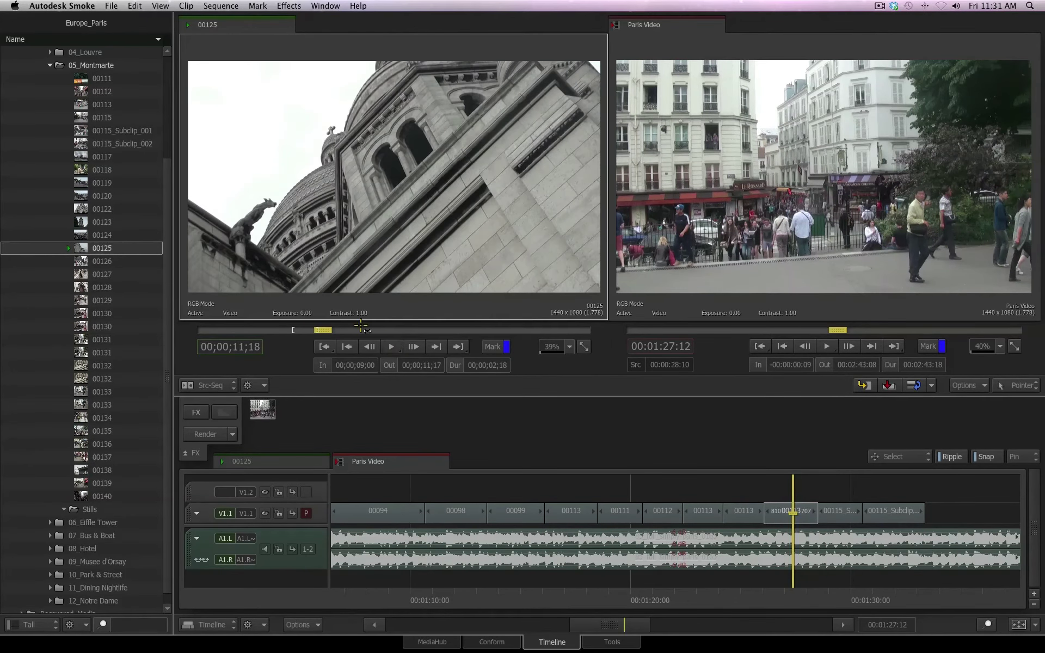
# Park clip 00125 ahead of its In mark at 00;00;07;26 and set the play behaviour to In to Out
pyautogui.click(318, 330)
pyautogui.moveTo(318, 330); pyautogui.dragTo(286, 330)
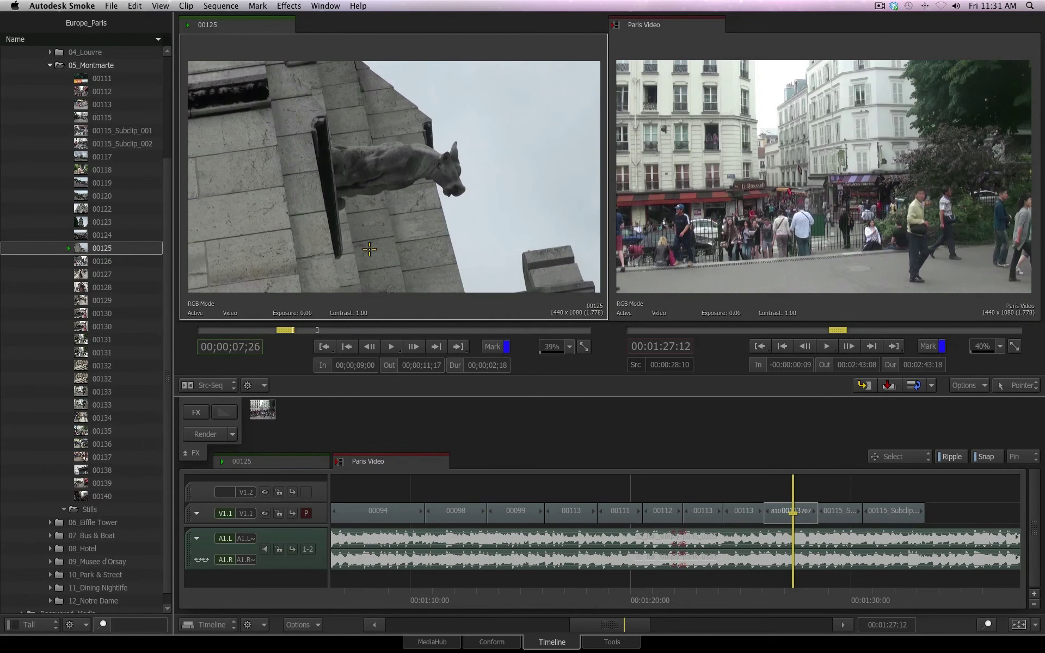
pyautogui.click(398, 347)
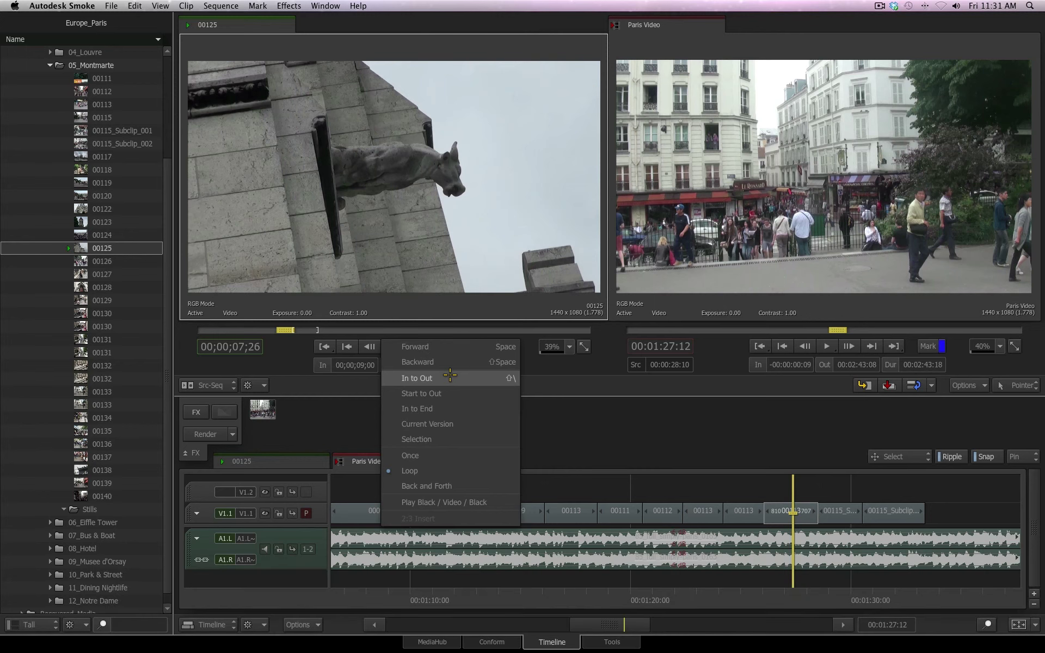
pyautogui.click(445, 375)
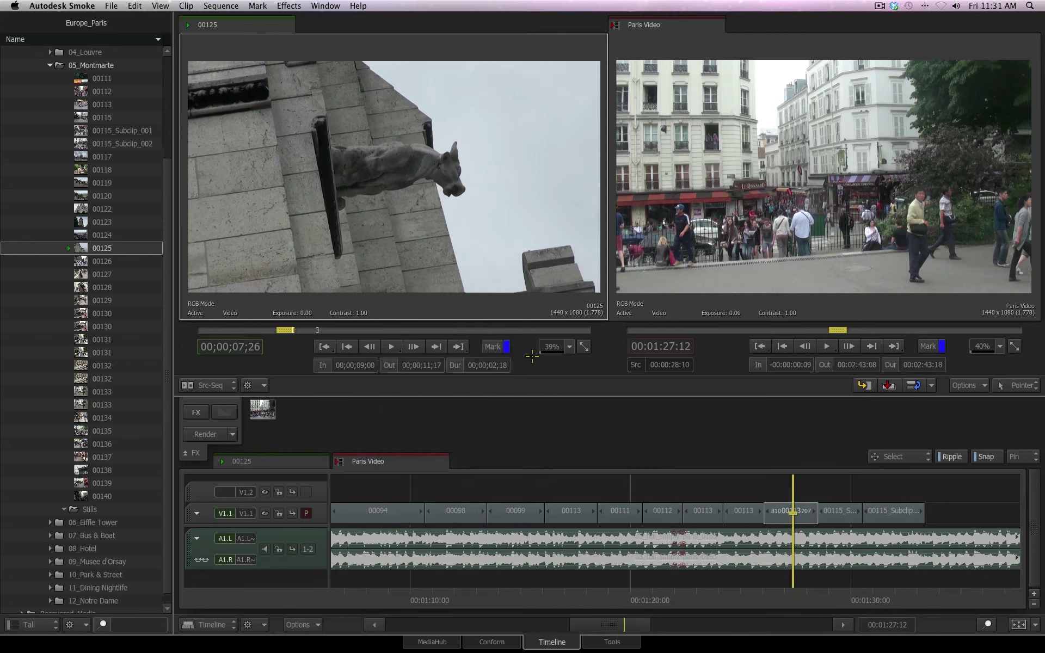
# Play clip 00125 in the source player and stop it at 00;00;11;08, near its Out mark
pyautogui.press('space')
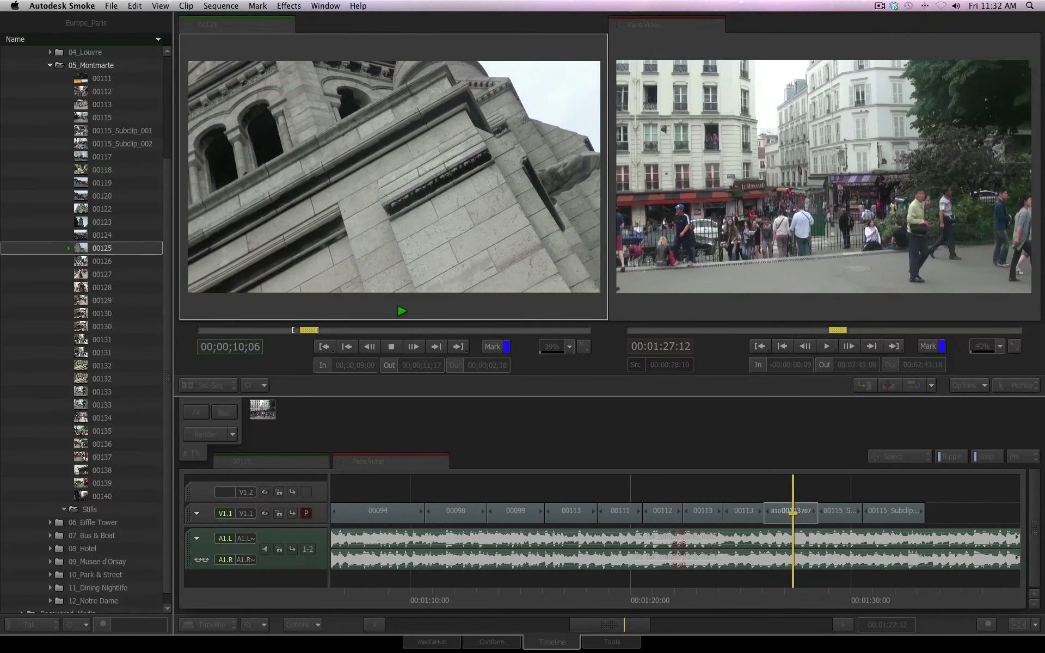
pyautogui.press('space')
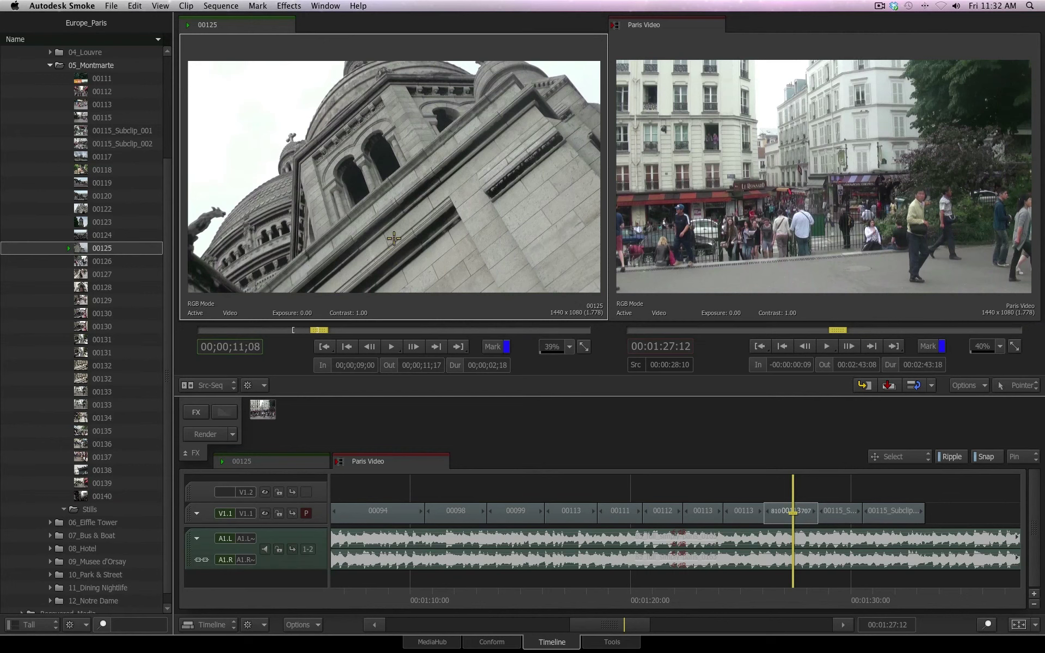
# Review the player's Preroll and Postroll values in the general preferences and play clip 00125 again, stopping at 00;00;09;03
pyautogui.click(65, 6)
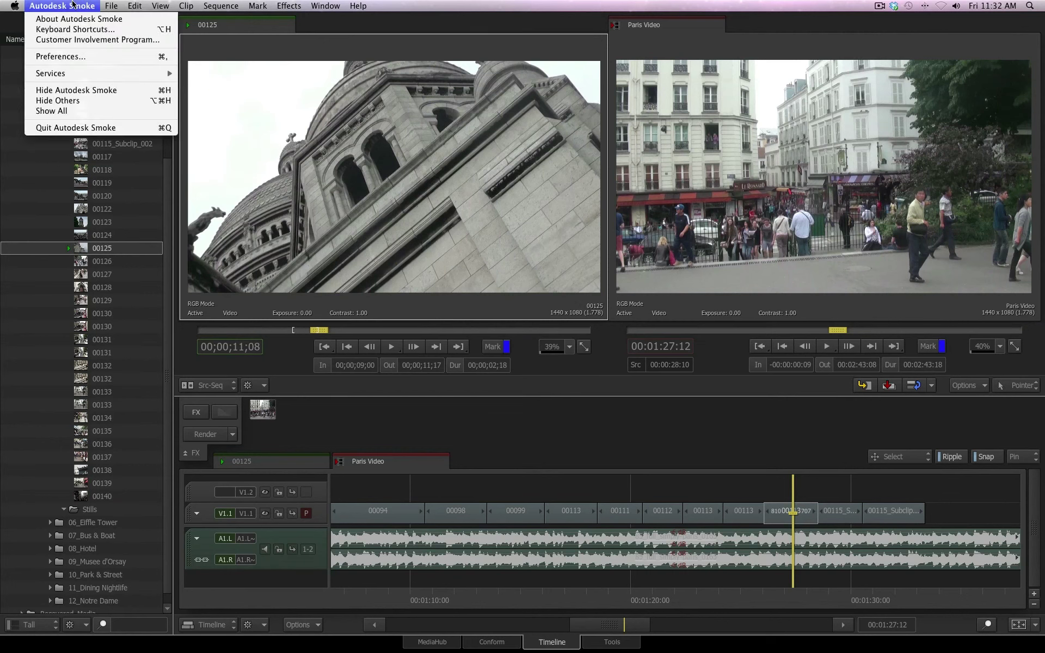
pyautogui.click(154, 58)
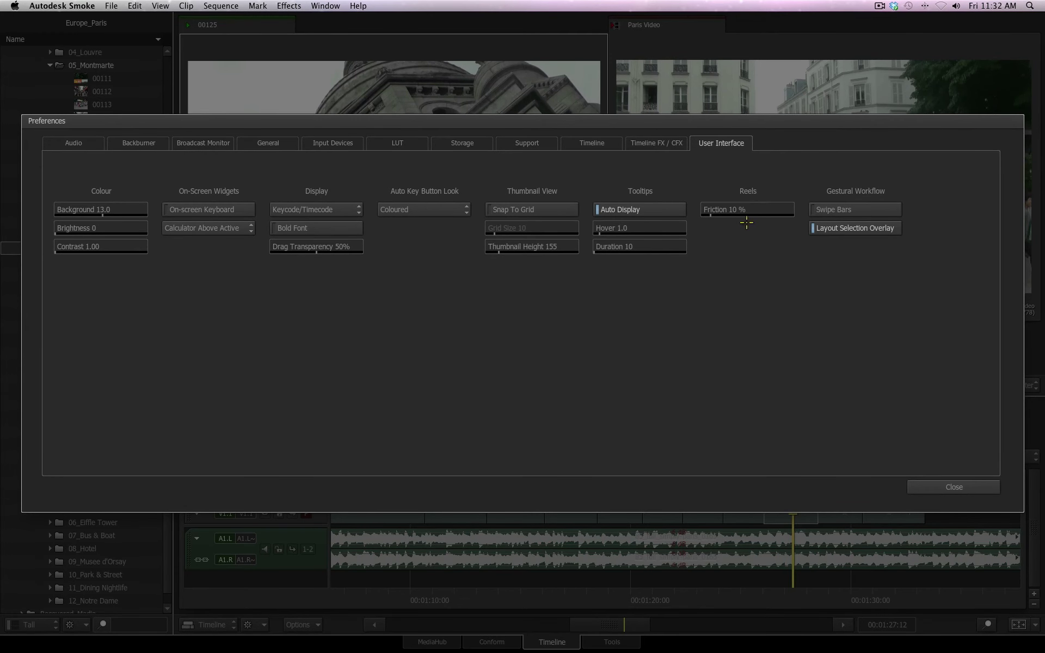
pyautogui.click(268, 143)
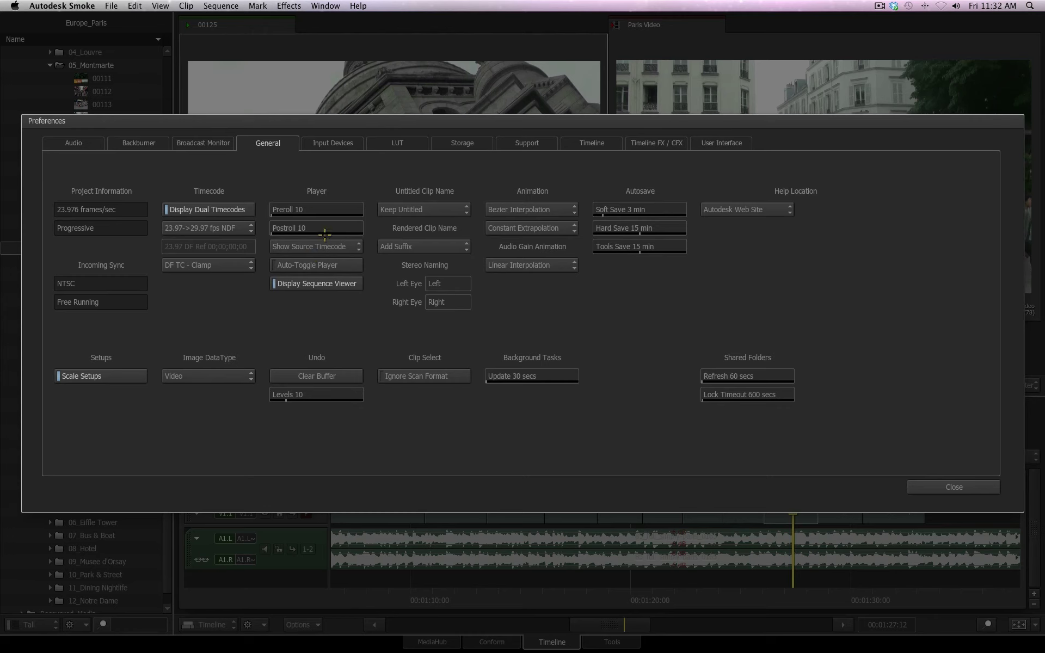
pyautogui.click(313, 211)
pyautogui.click(347, 180)
pyautogui.click(957, 488)
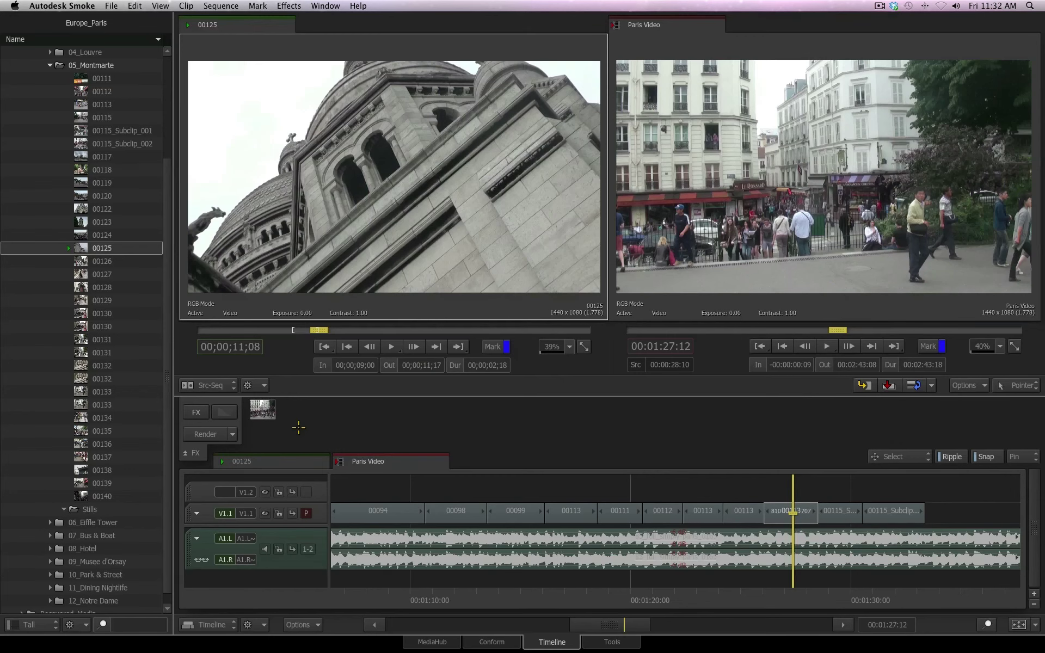
pyautogui.press('space')
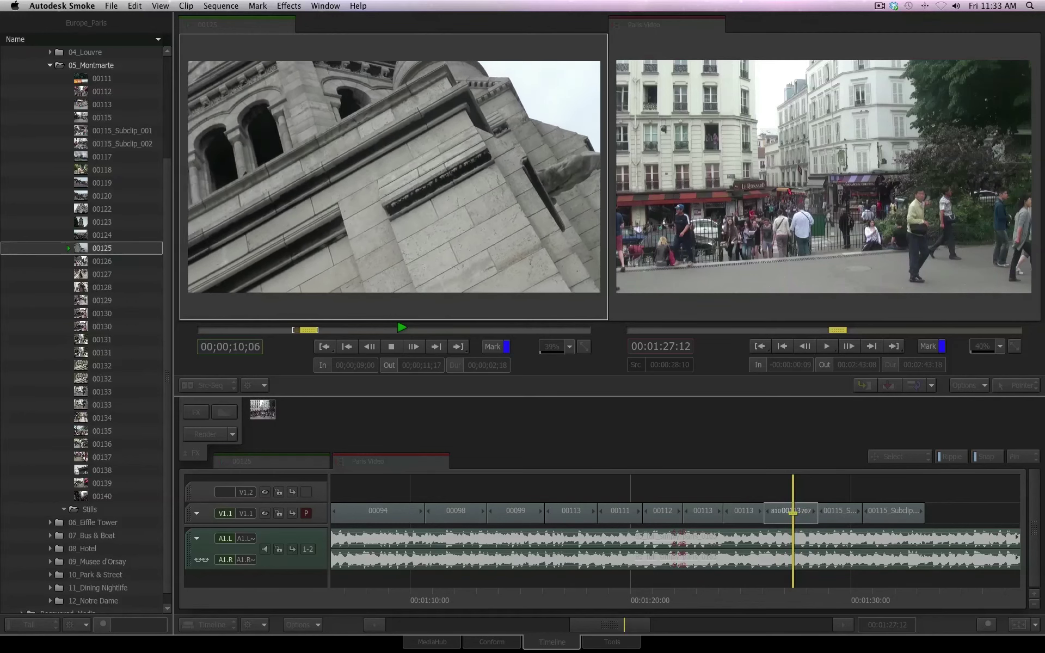
pyautogui.click(461, 437)
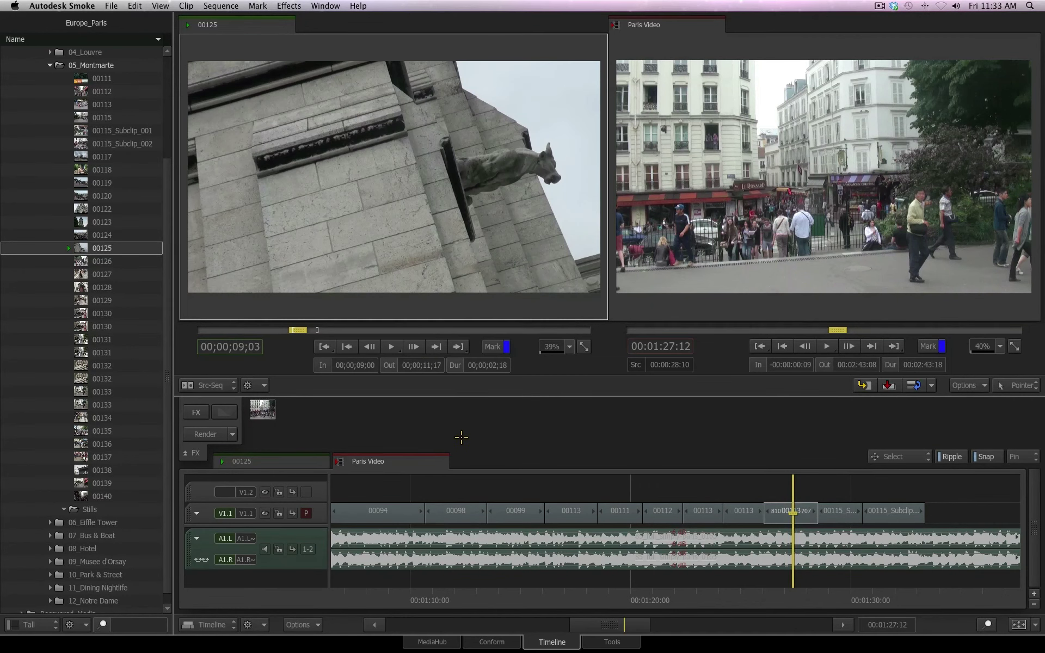
# Park the Paris Video sequence at 00:01:33:11, at the end of the last video clip
pyautogui.click(762, 595)
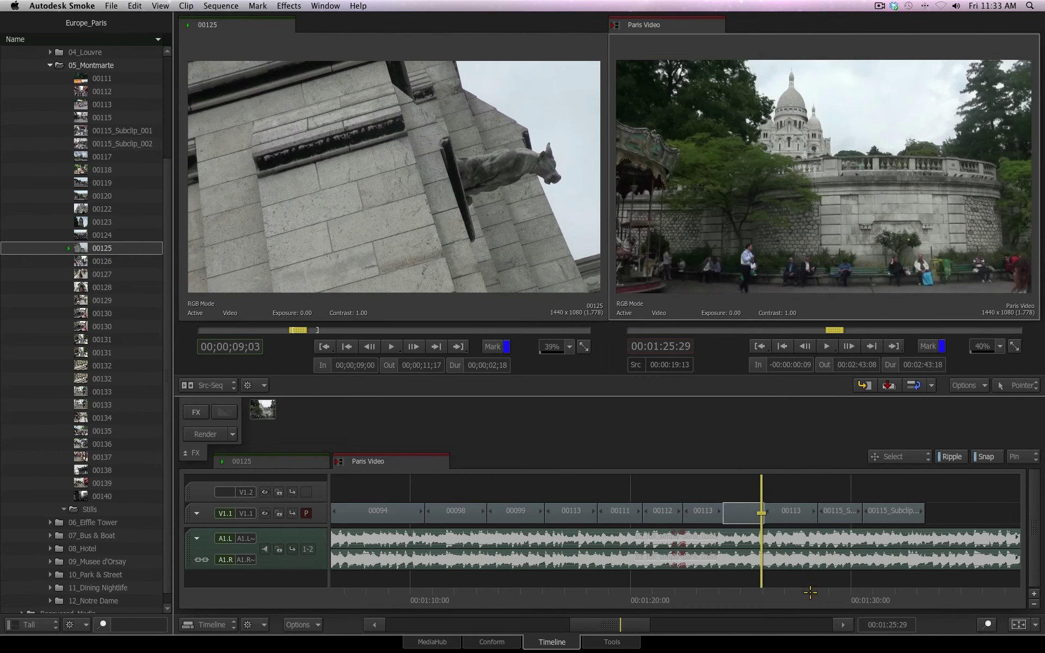
pyautogui.press('Right')
pyautogui.press('Right')
pyautogui.press('Right')
pyautogui.moveTo(778, 590); pyautogui.dragTo(935, 610)
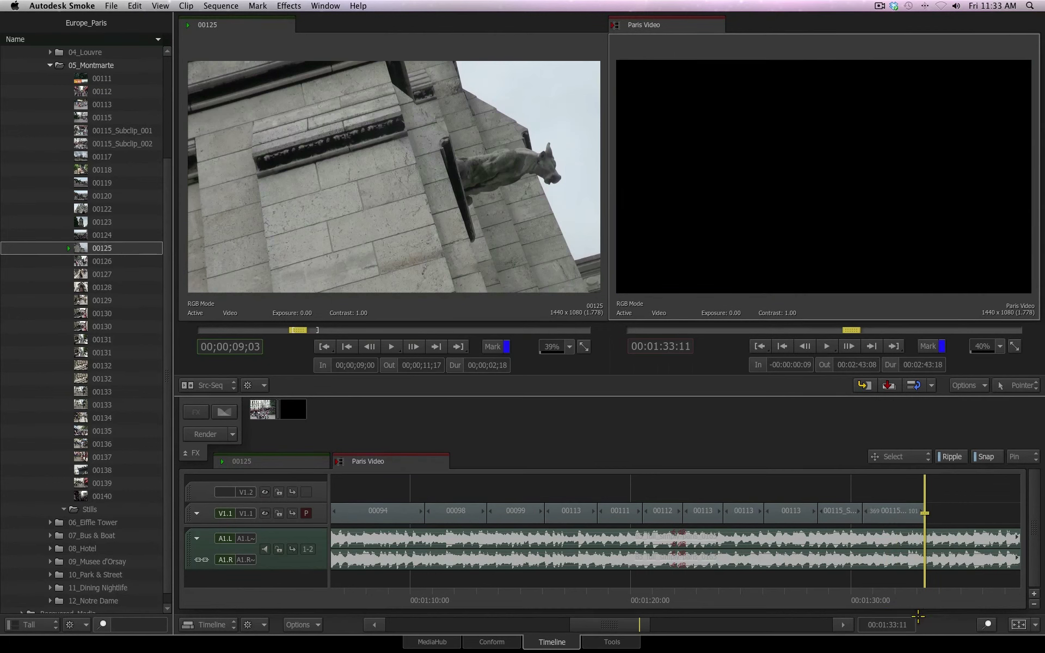
# Try inserting the marked clip 00125 with its audio at the end of the video clips and undo the edit
pyautogui.press('F10')
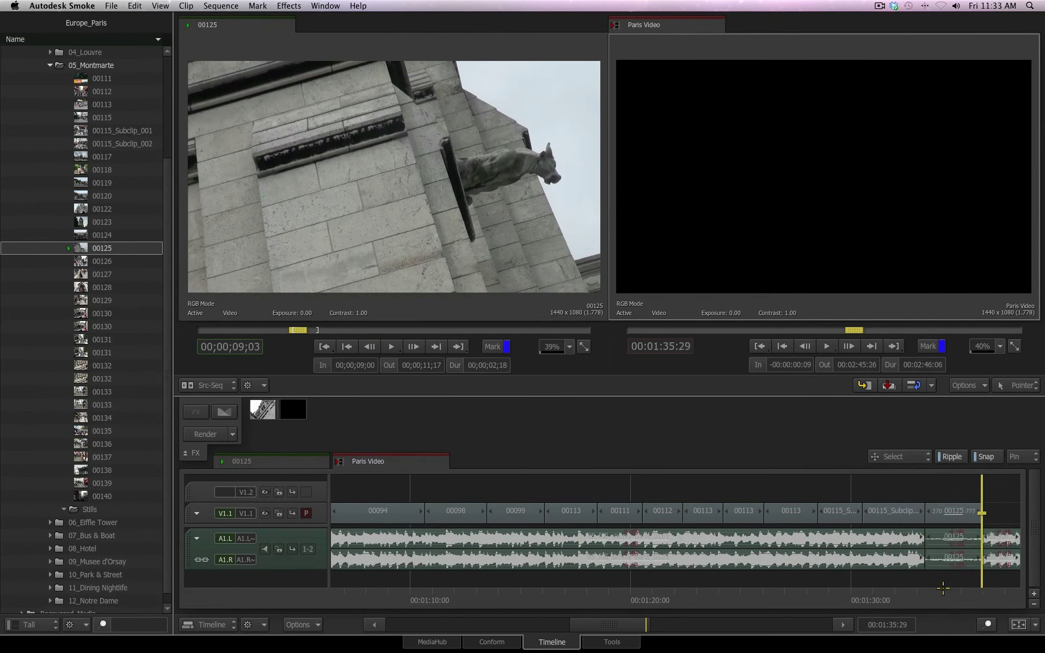
pyautogui.press('super+z')
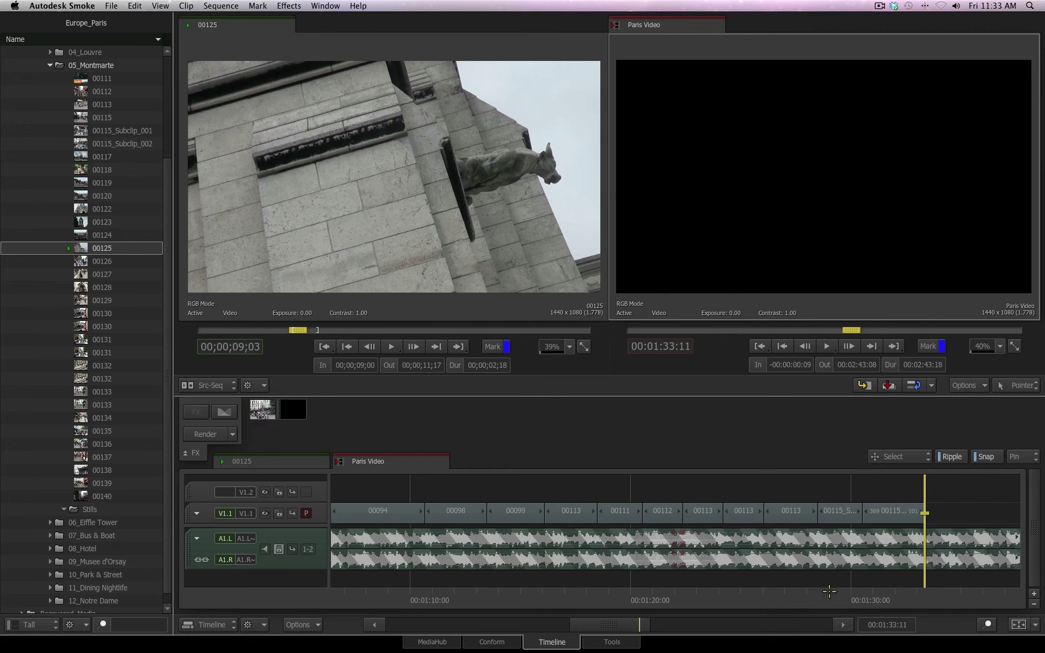
# Edit only the video of marked clip 00125 in at 00:01:33:11 with the audio track locked, and park the sequence at 00:01:13:22
pyautogui.press('super+shift+z')
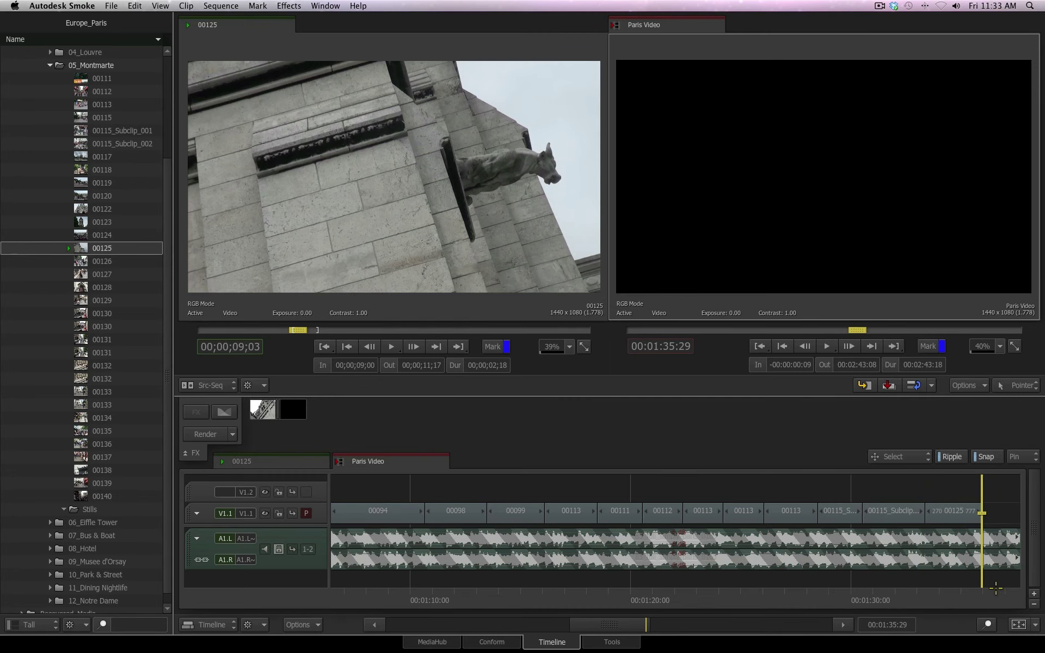
pyautogui.moveTo(949, 598); pyautogui.dragTo(740, 612)
pyautogui.click(492, 512)
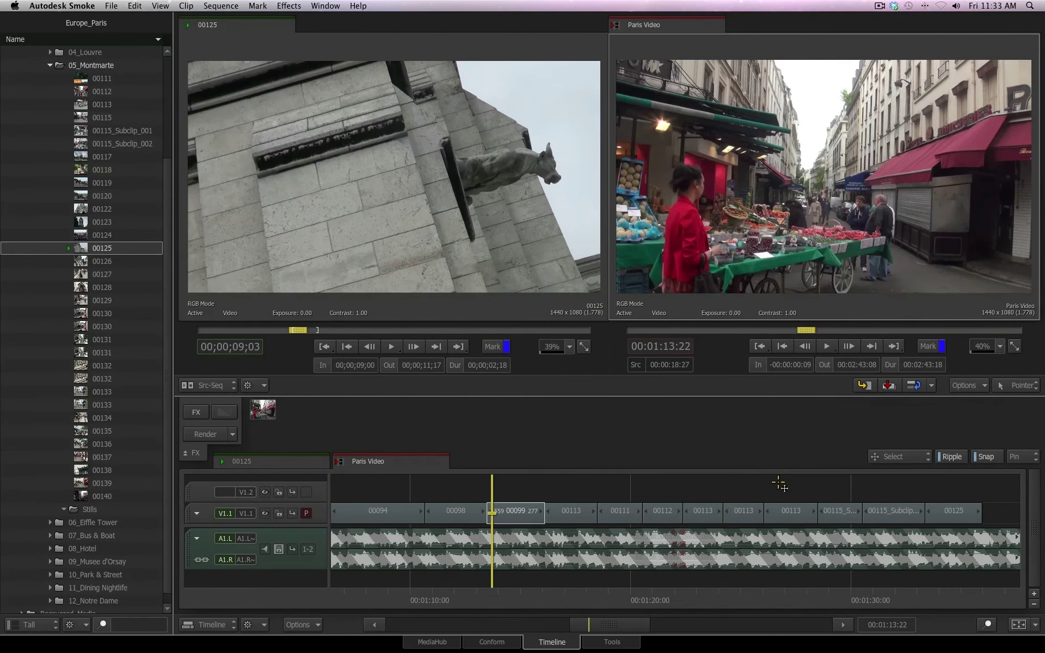